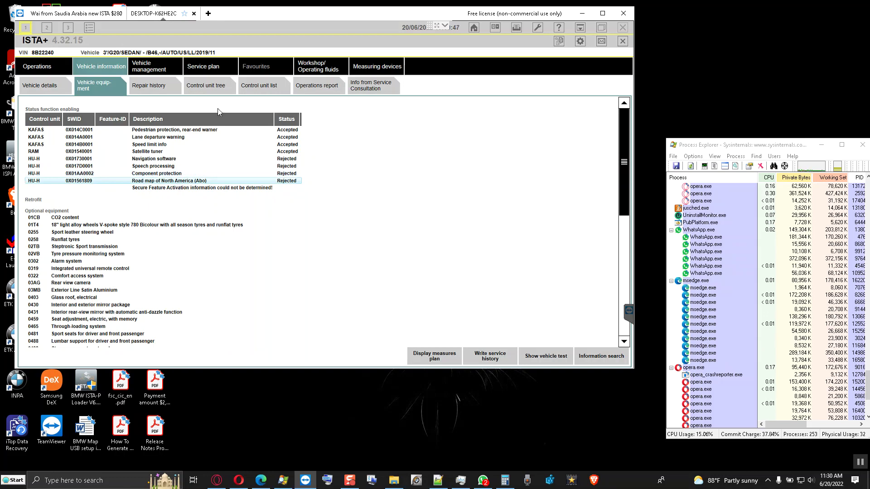
Step: Show the G20's control unit tree and view the HU-H head unit's details (variant HU_MGU)
left_click(215, 89)
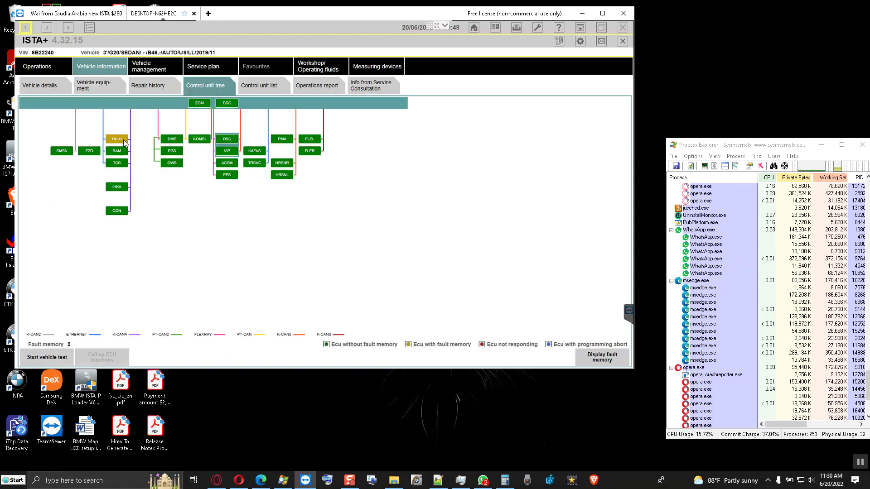
mouse_move(125, 141)
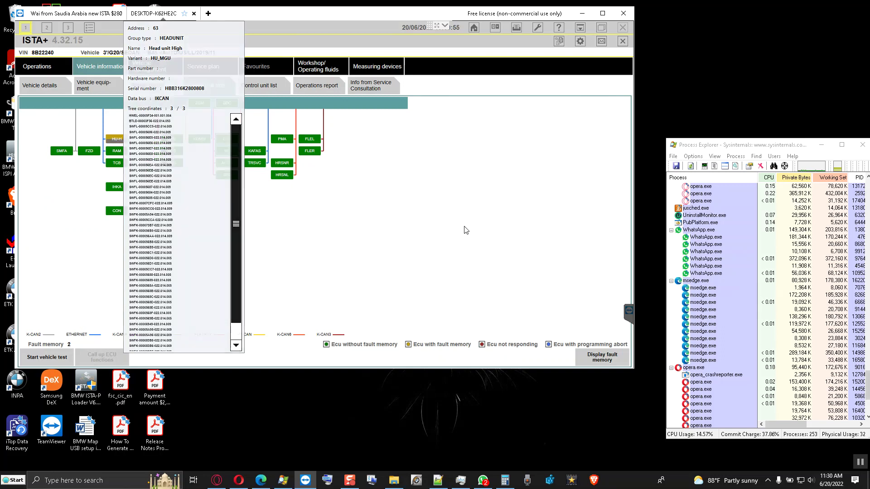
Step: Switch to E-Sys and connect to the G020 vehicle
left_click(580, 28)
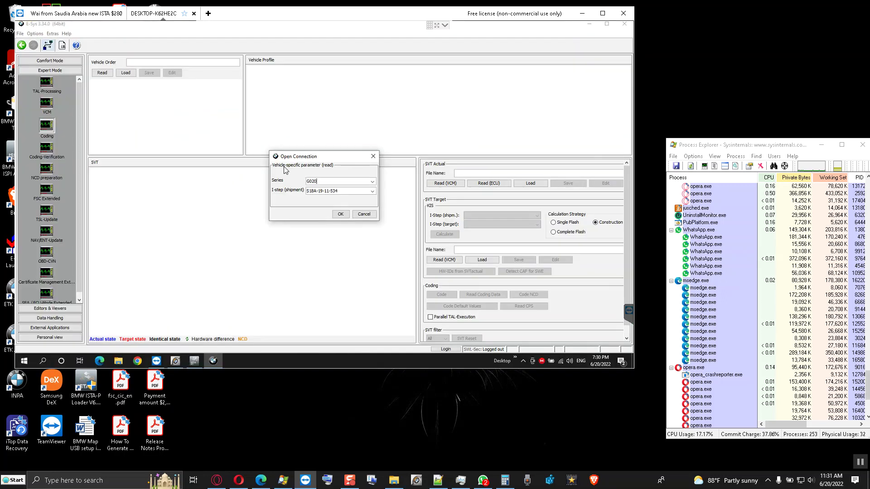
left_click(341, 214)
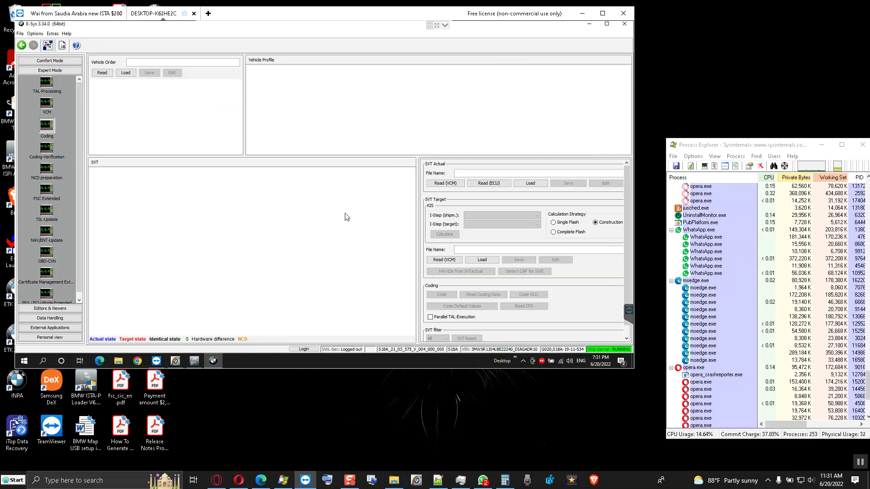
left_click(104, 74)
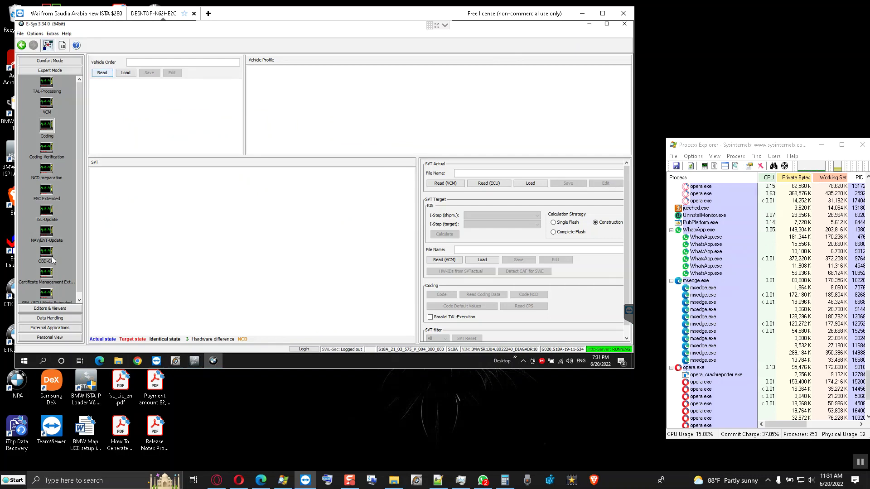
Step: Read the I-steps and vehicle order in VCM, activate the FA, and load it into Coding
left_click(47, 105)
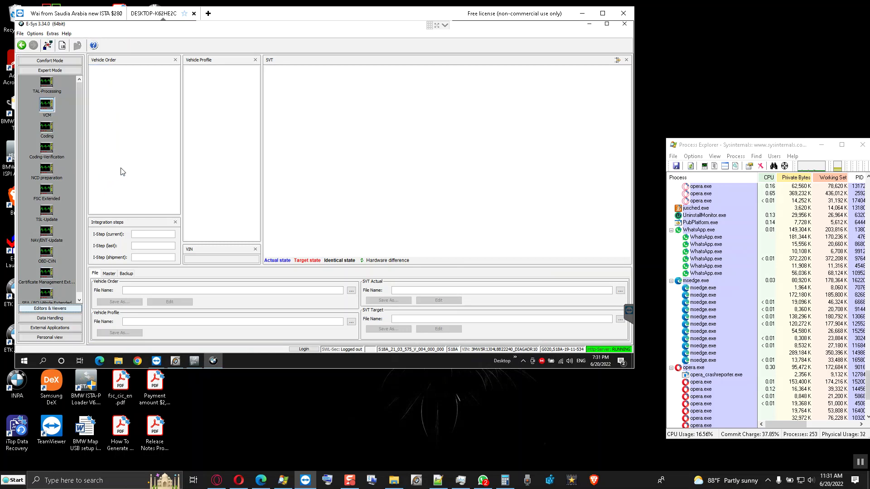
left_click(109, 273)
left_click(159, 295)
left_click(121, 290)
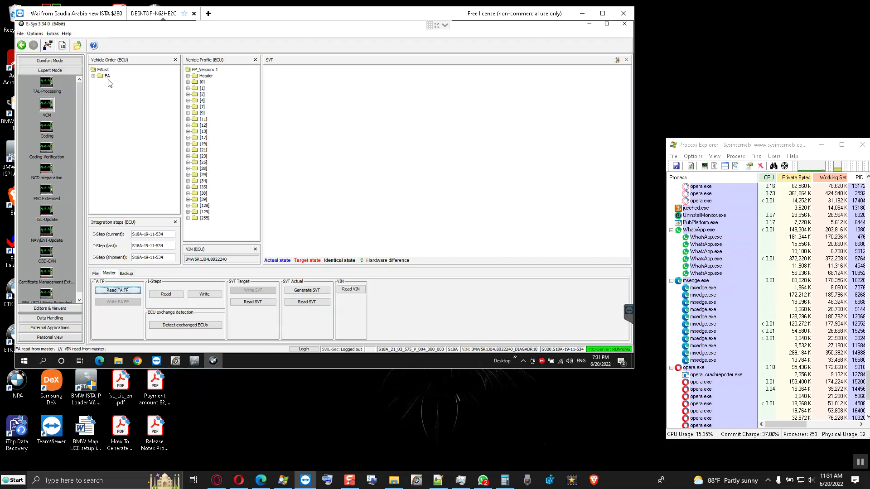
right_click(109, 79)
left_click(128, 84)
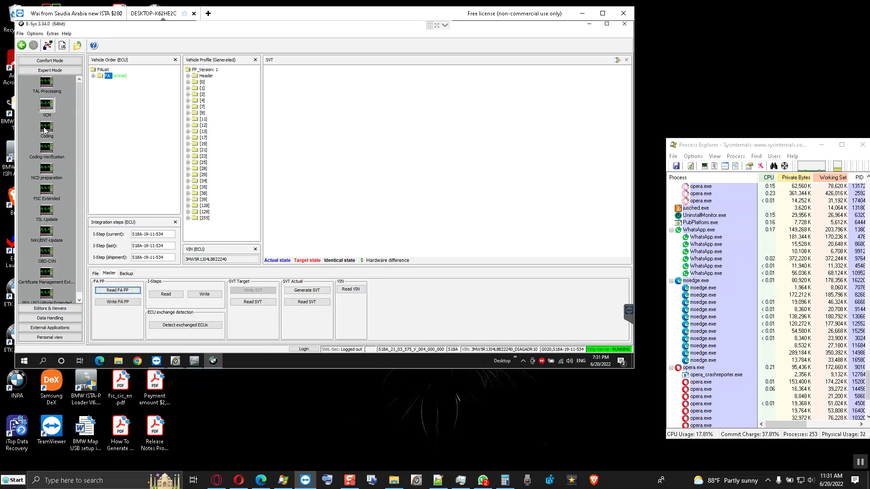
left_click(46, 127)
left_click(105, 74)
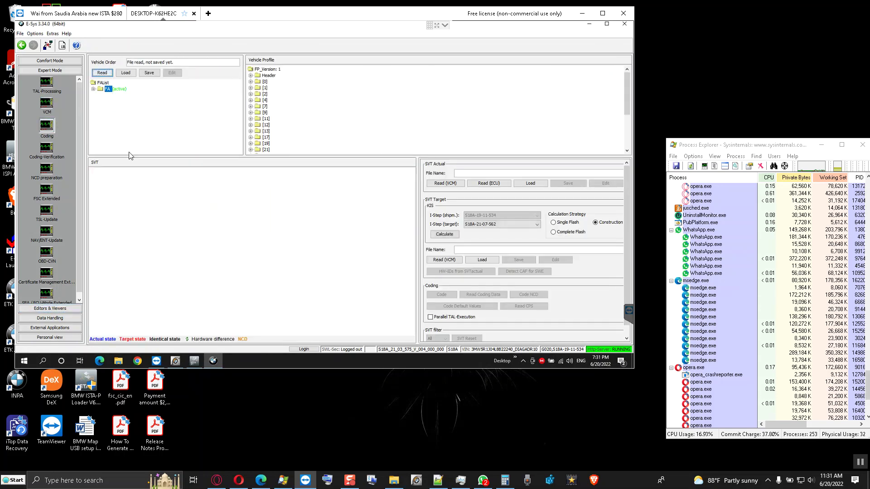
Step: Expand the vehicle order, then read the actual SVT from the ECUs after the VCM read fails
left_click_drag(129, 157, 131, 143)
right_click(117, 90)
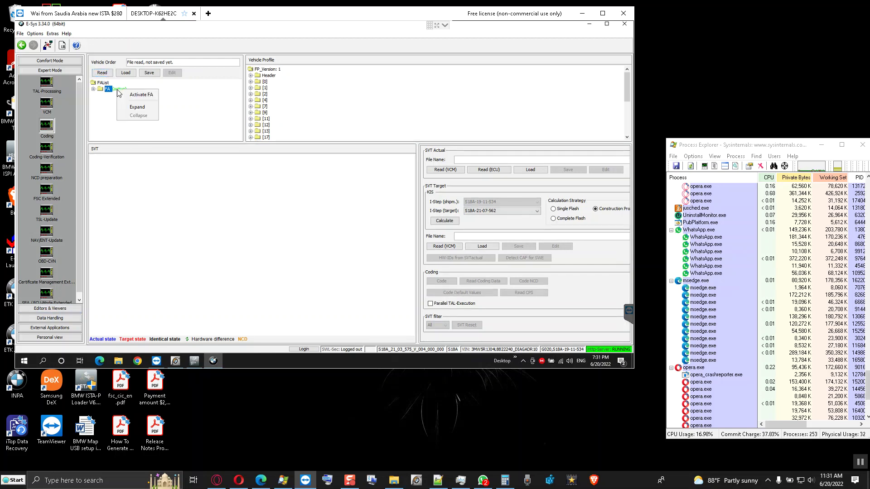
left_click(137, 107)
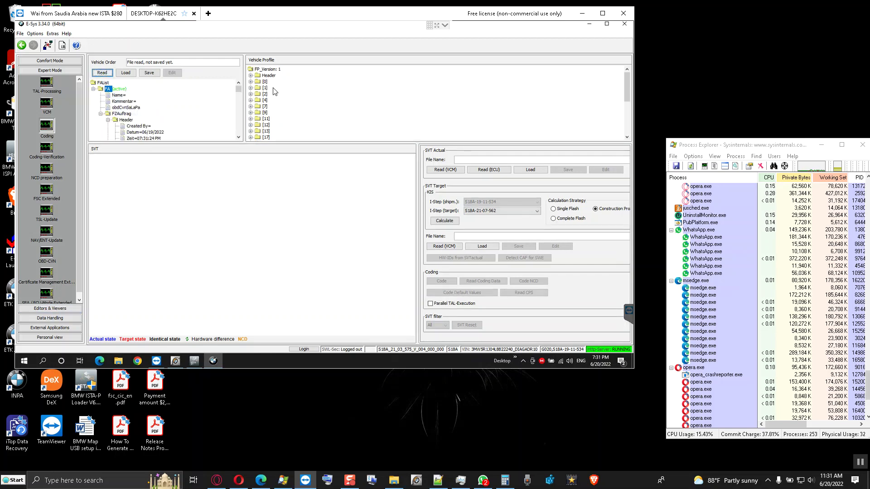
left_click(440, 171)
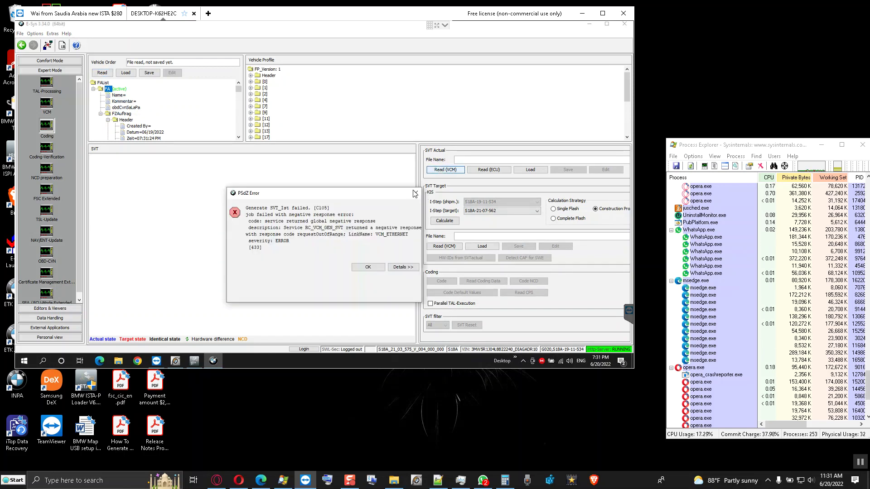
left_click(415, 193)
left_click(489, 170)
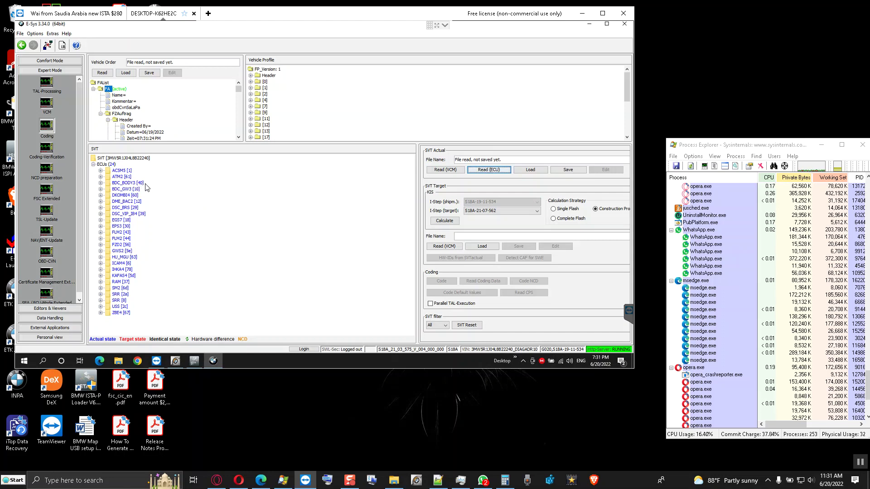
Step: Read HU_MGU [63] coding data and close the missing CAFD_00003E52_008_010_038 error report
left_click(116, 257)
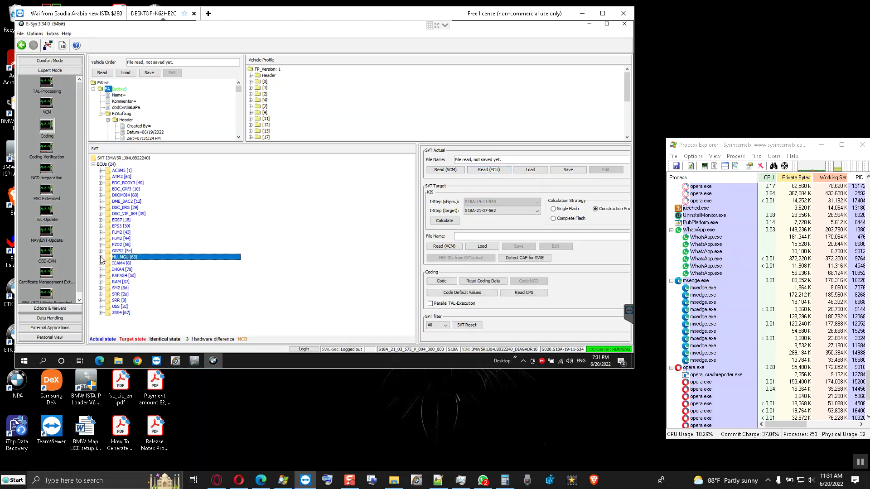
left_click(100, 257)
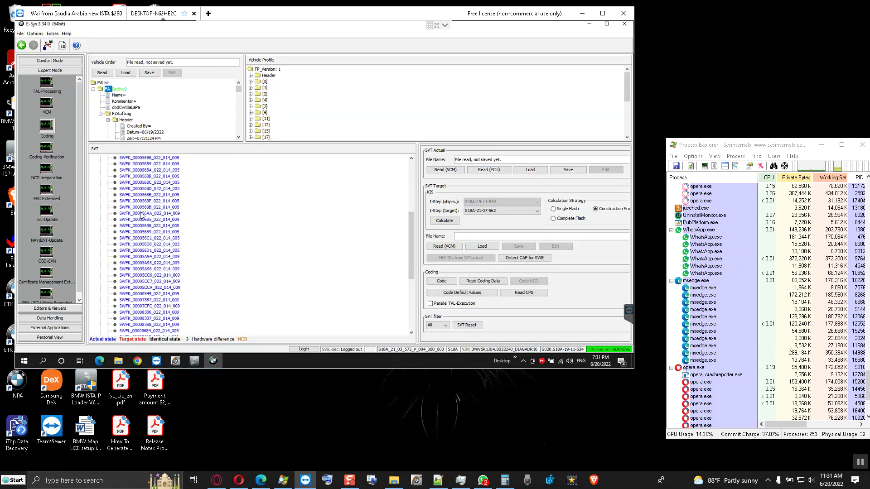
scroll(140, 215, "up", 2)
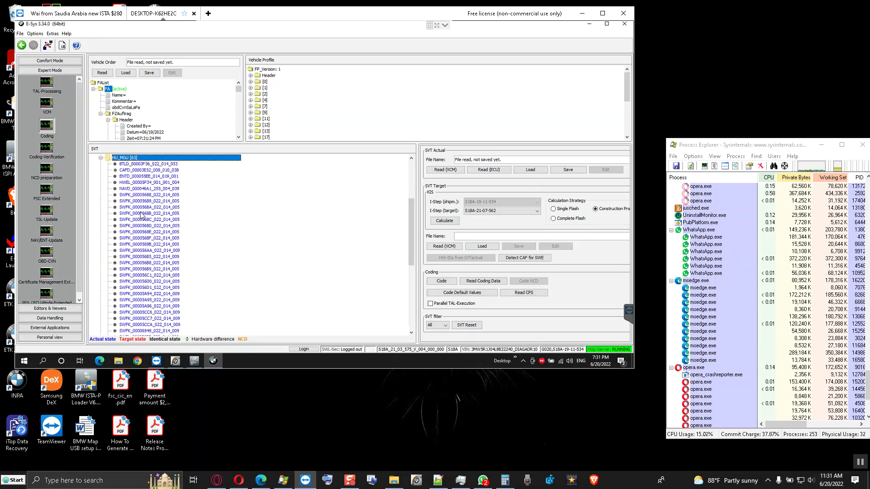
left_click(139, 170)
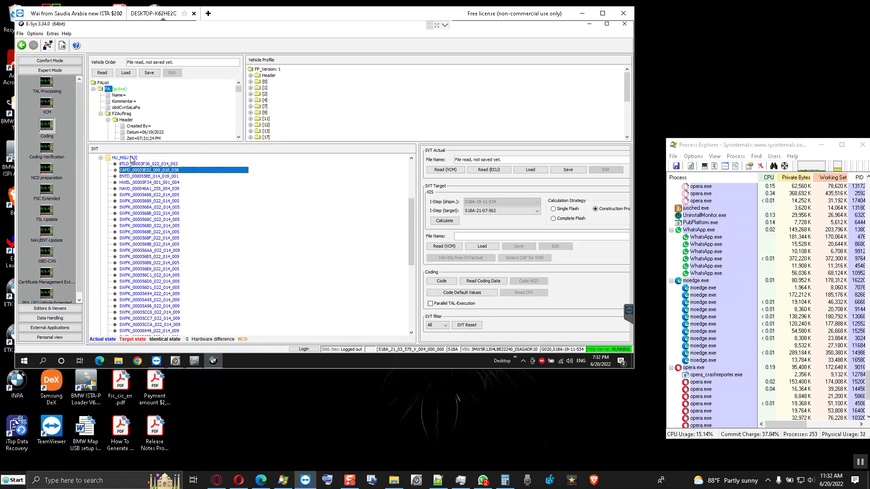
left_click(132, 158)
right_click(131, 159)
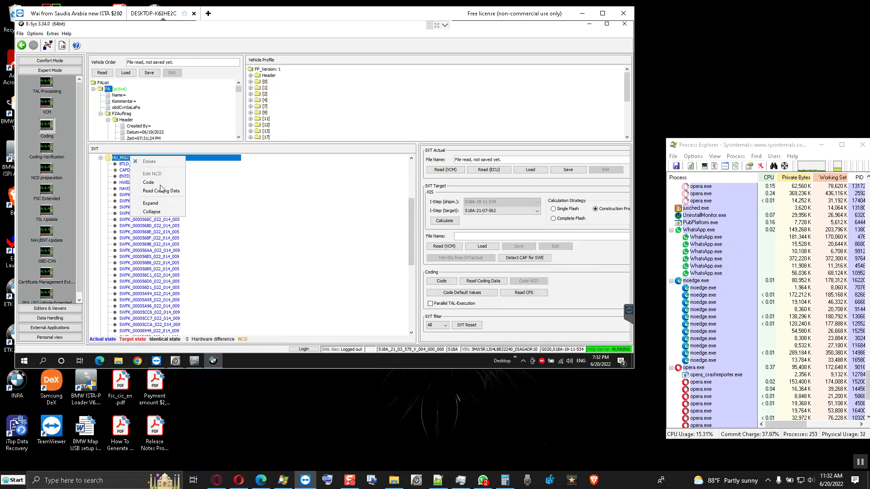
left_click(163, 191)
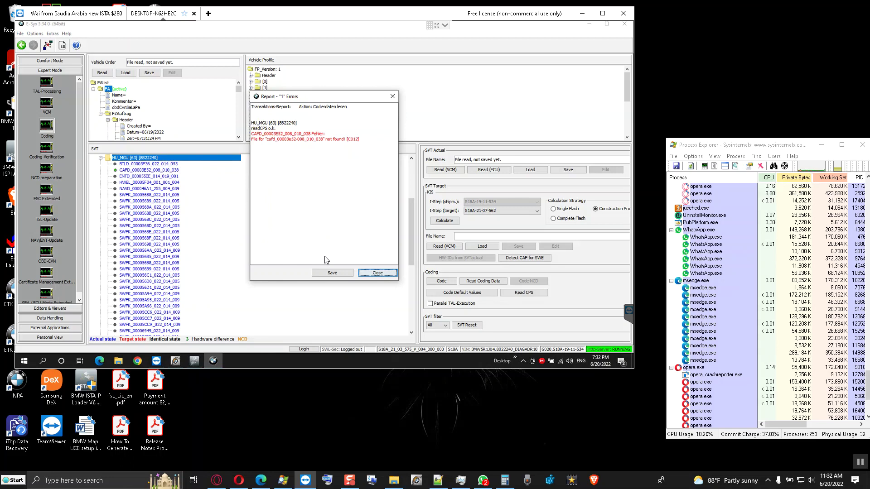
left_click(376, 272)
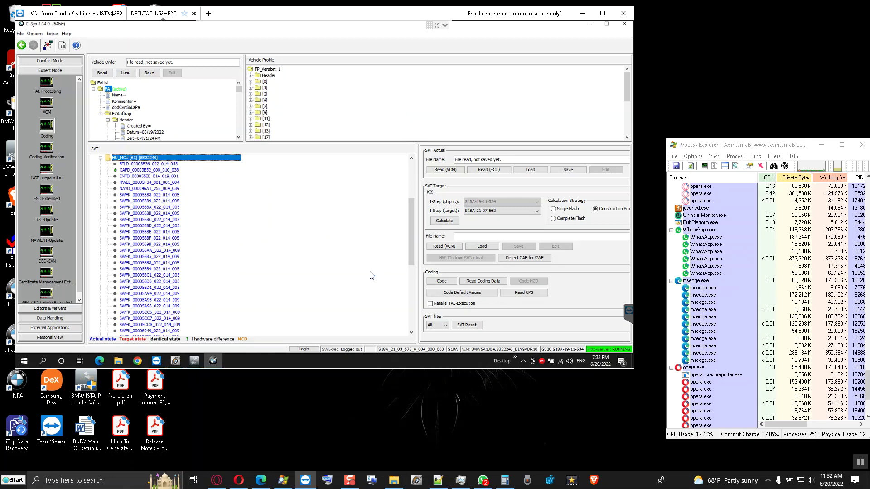
Step: Calculate a Single Flash target SVT for I-step S18A-21-03-575, then minimize Process Explorer
left_click(555, 210)
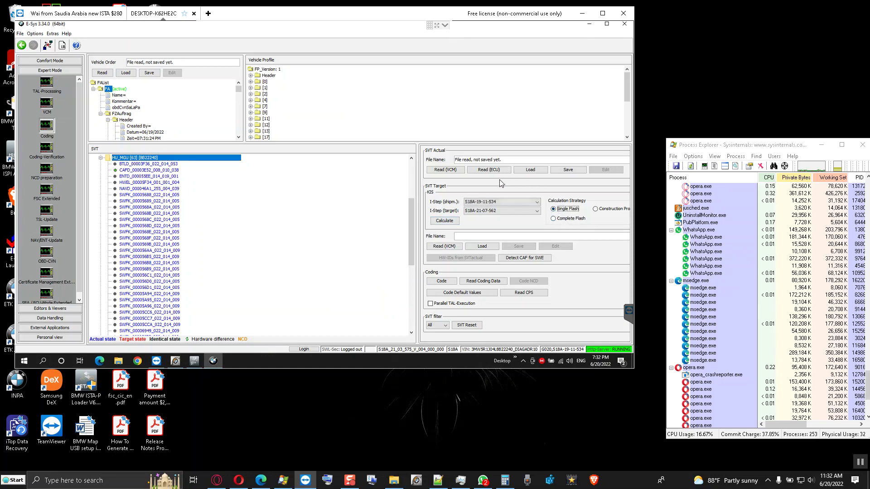
left_click(444, 221)
left_click(513, 212)
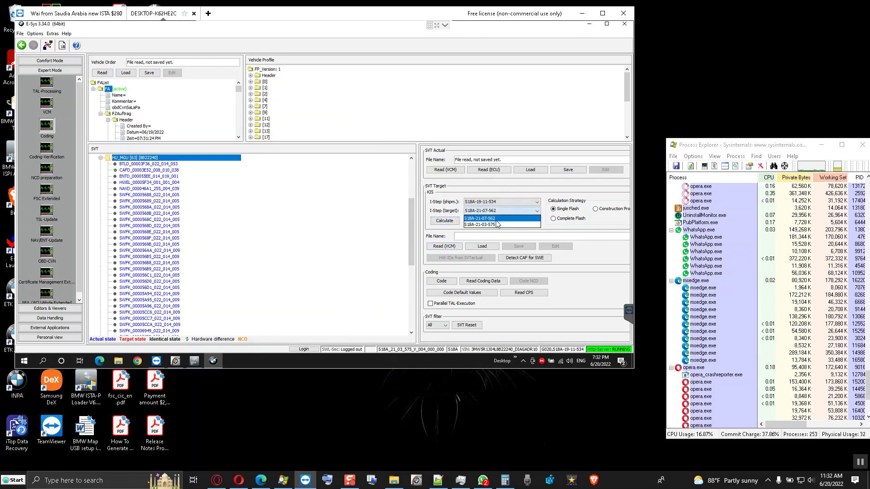
left_click(492, 224)
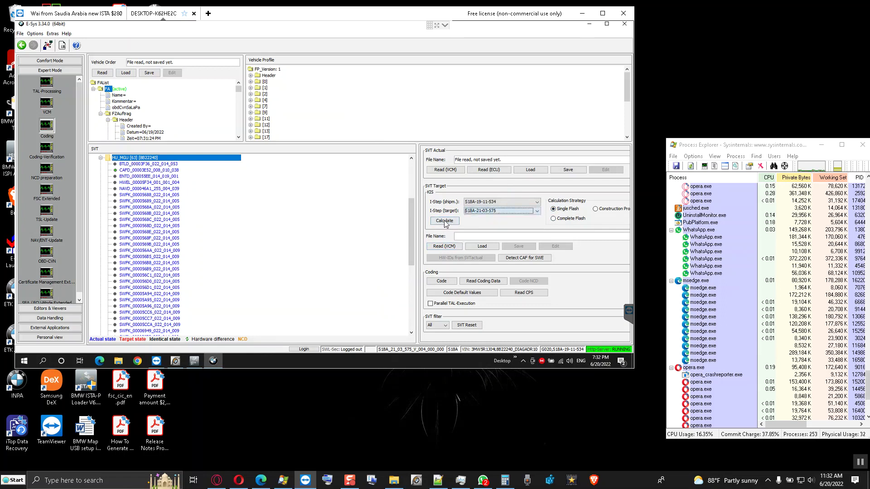
left_click(445, 222)
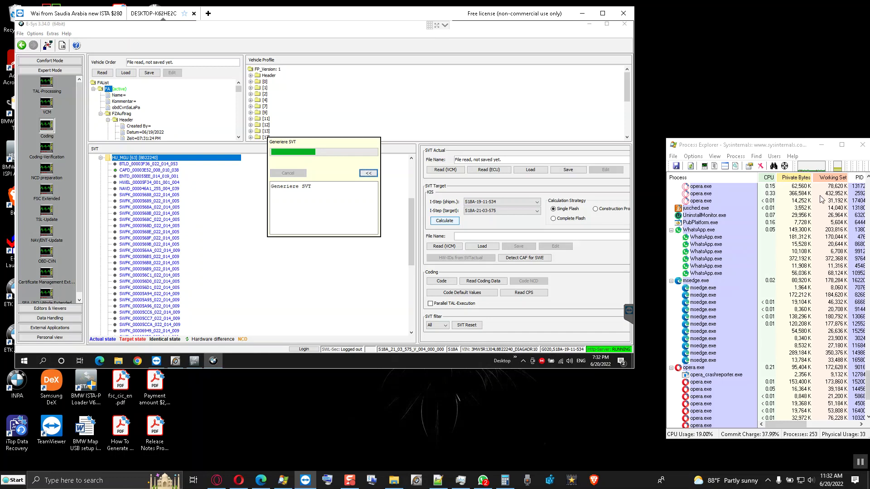
left_click(821, 145)
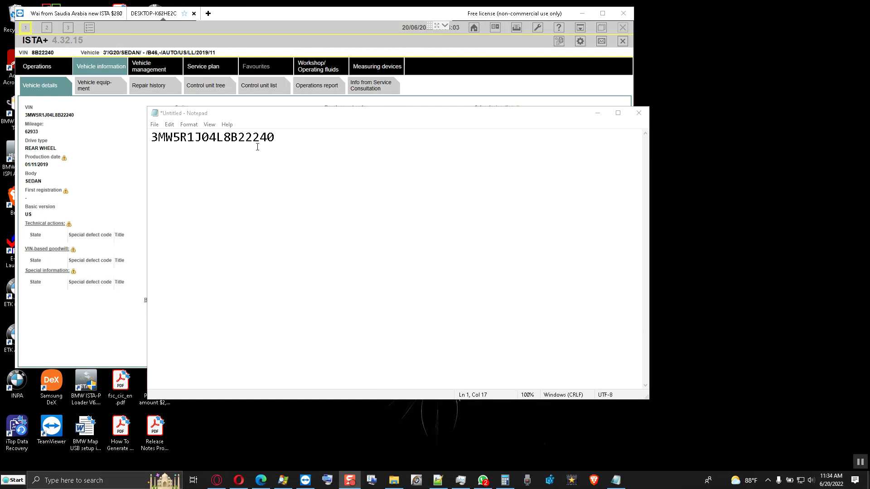
Step: Minimize Notepad, review ISTA+'s vehicle equipment and control unit tree, then minimize ISTA+
left_click(598, 113)
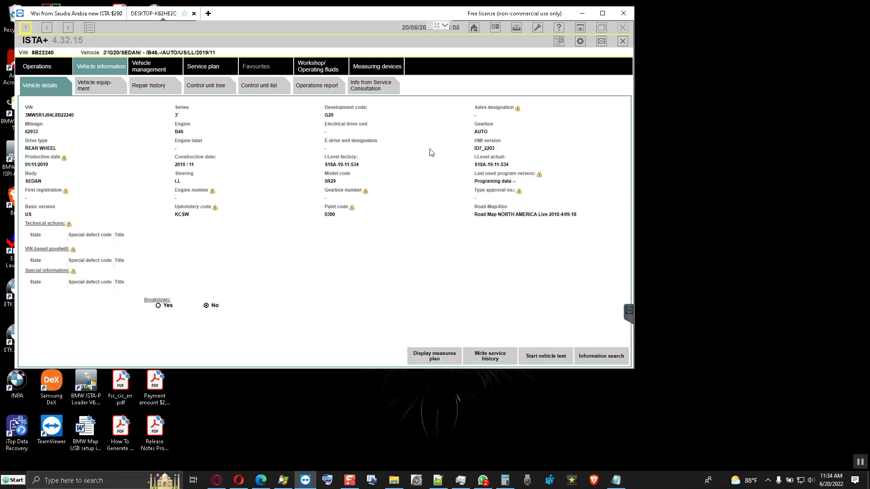
left_click(91, 83)
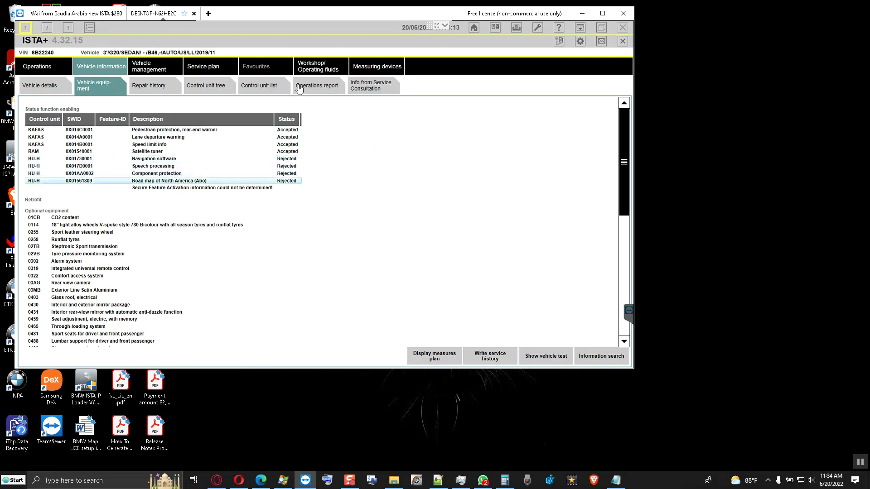
left_click(218, 87)
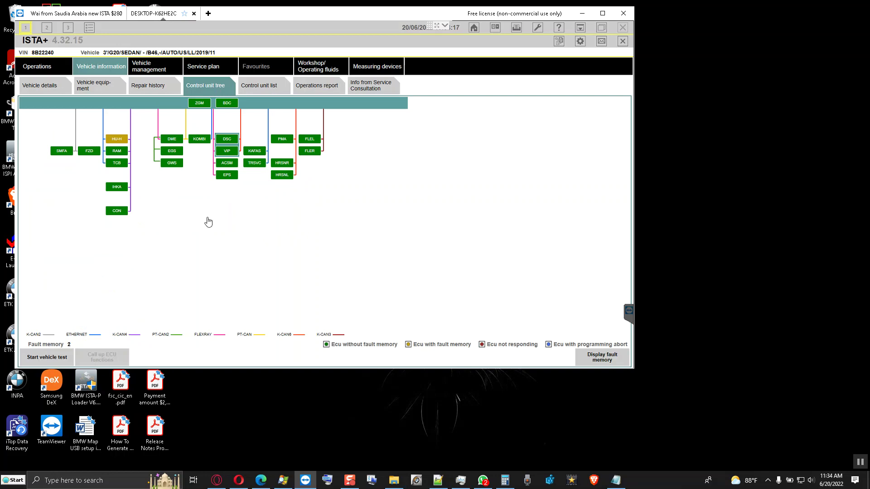
left_click(580, 31)
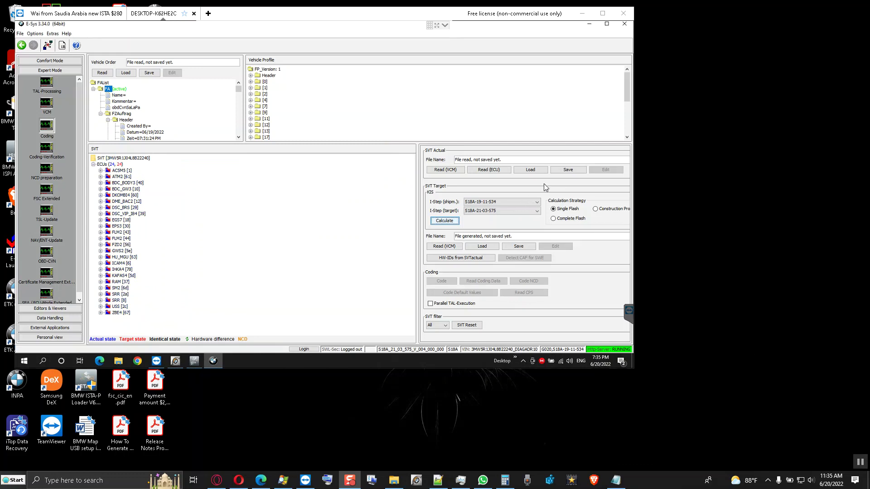
Step: Save the actual SVT as an XML file in C:\Data\SVT
left_click(570, 169)
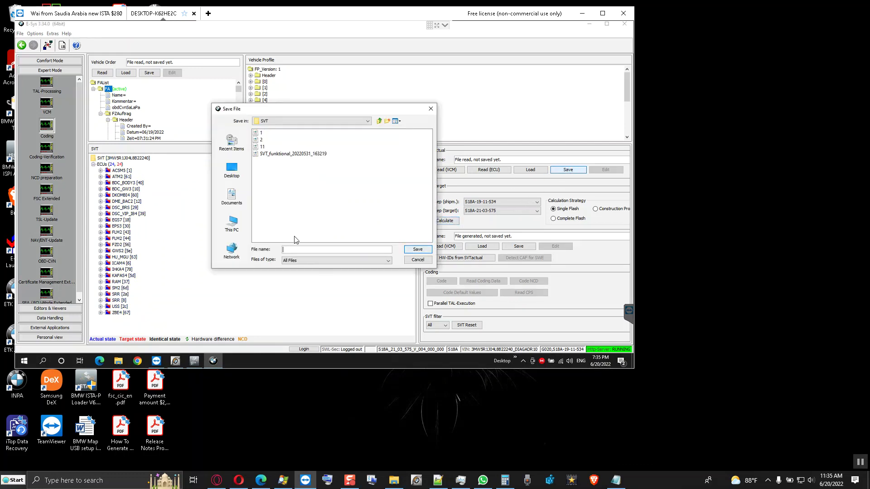
key("ctrl+v")
key("ctrl+a")
key("BackSpace")
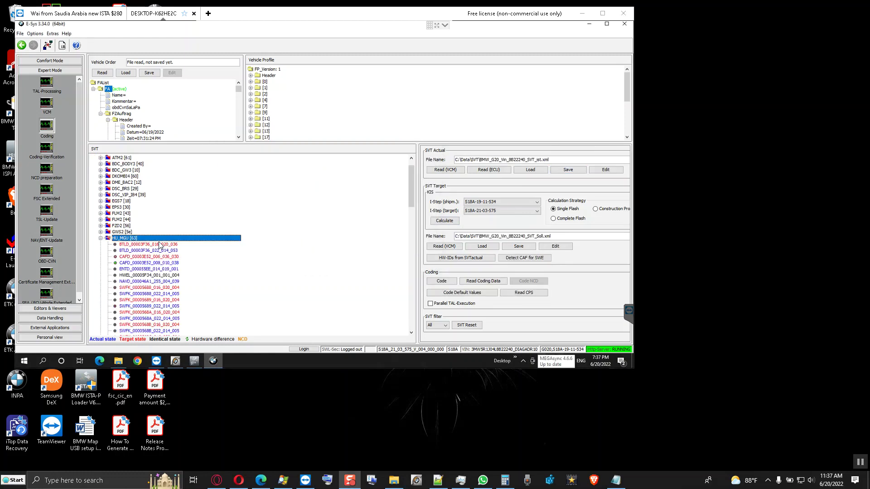
scroll(152, 235, "down", 1)
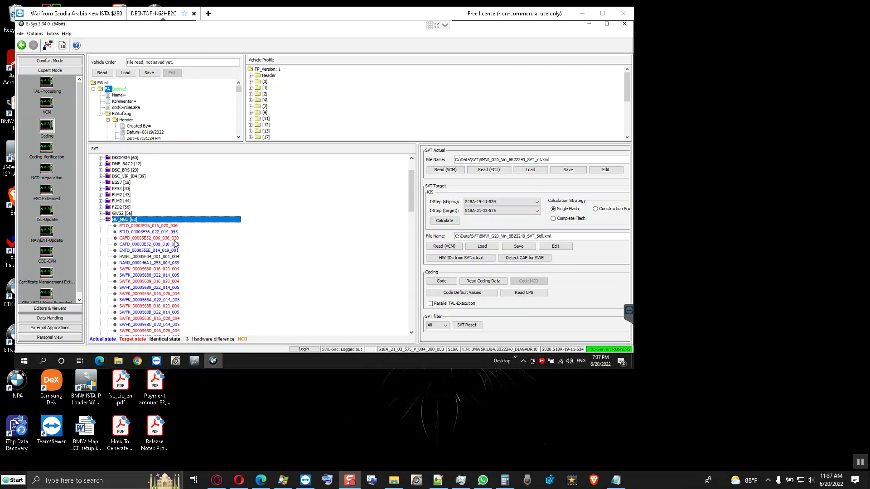
Step: Re-read HU_MGU coding data and dismiss the CAFD_00003E52_008_010_038 not-found report
scroll(175, 245, "down", 1)
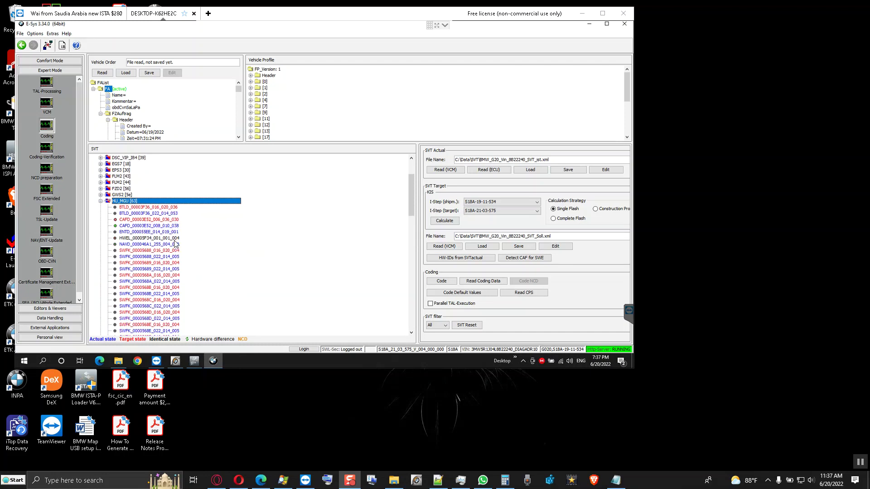
scroll(175, 245, "down", 10)
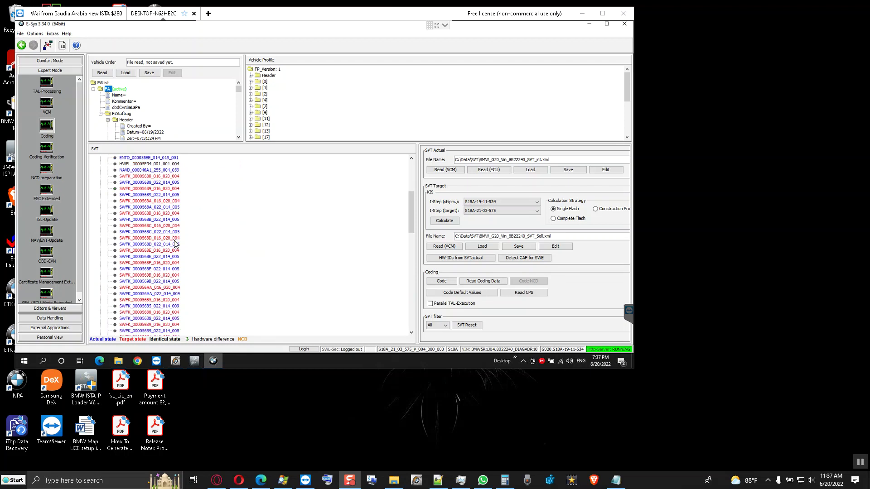
scroll(175, 244, "down", 10)
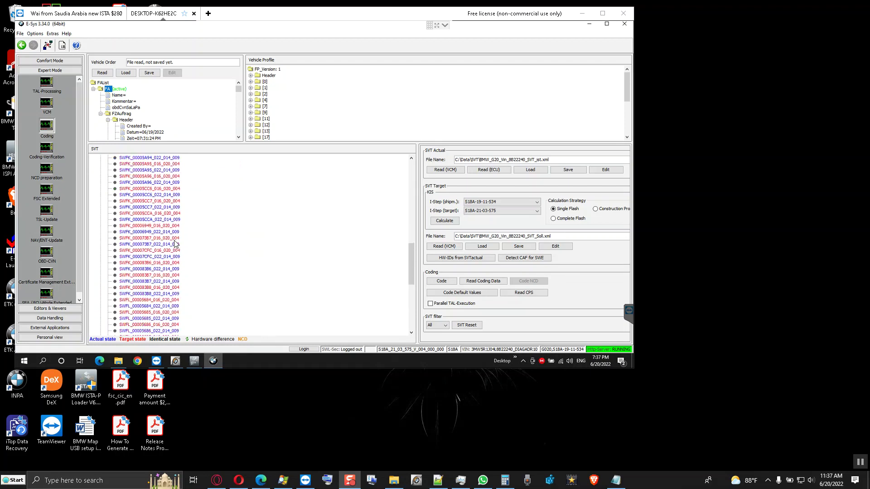
scroll(175, 245, "down", 2)
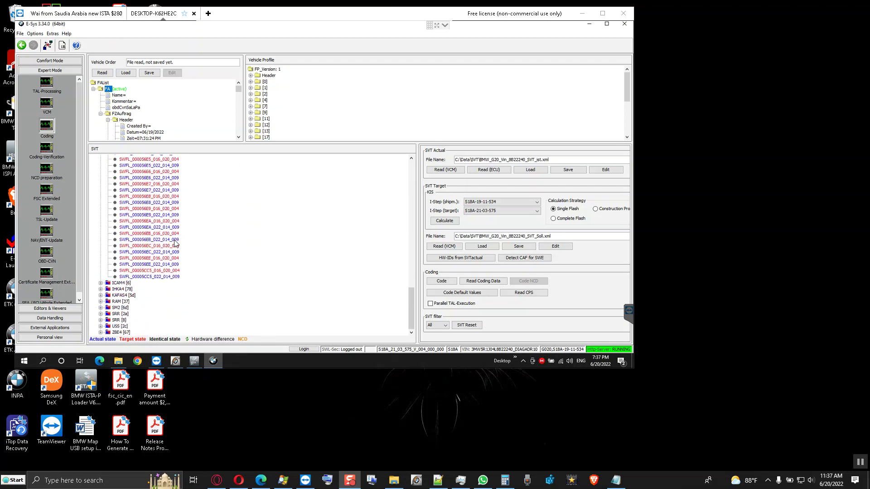
scroll(176, 245, "up", 15)
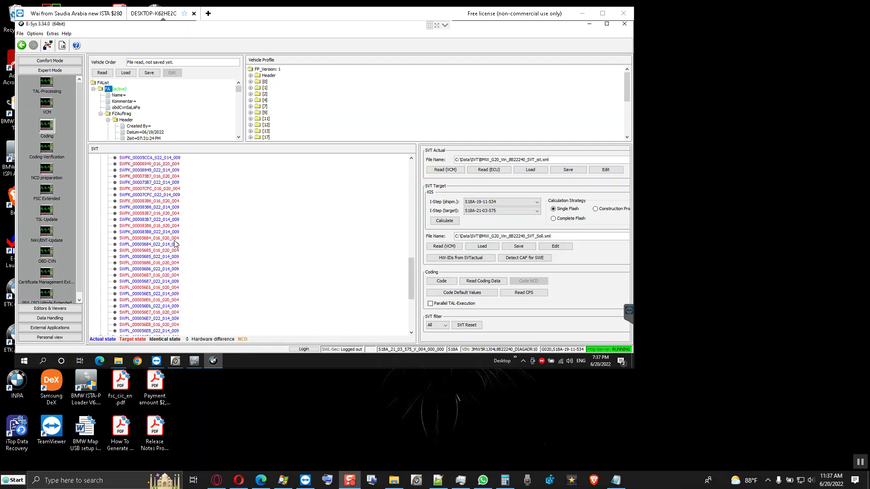
scroll(175, 244, "up", 4)
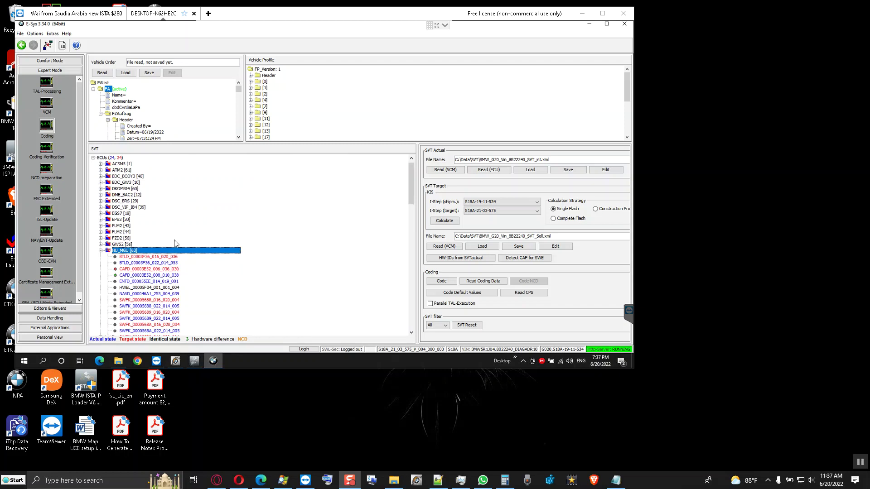
right_click(133, 252)
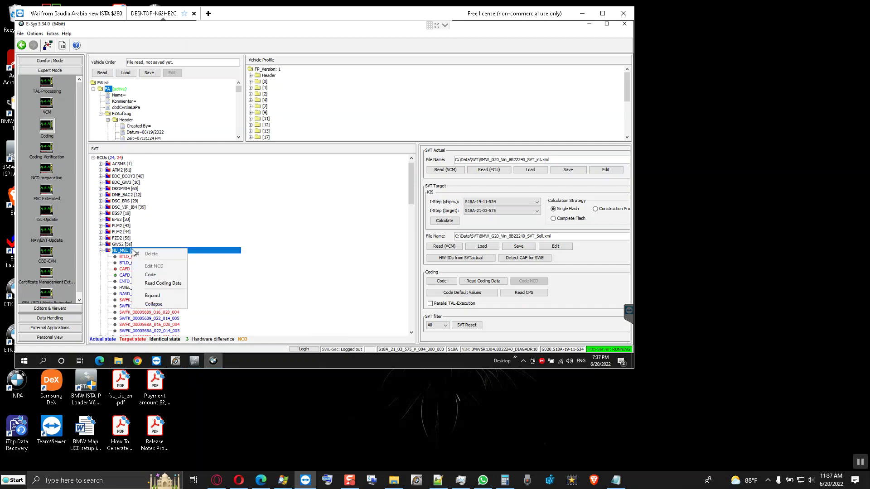
left_click(163, 284)
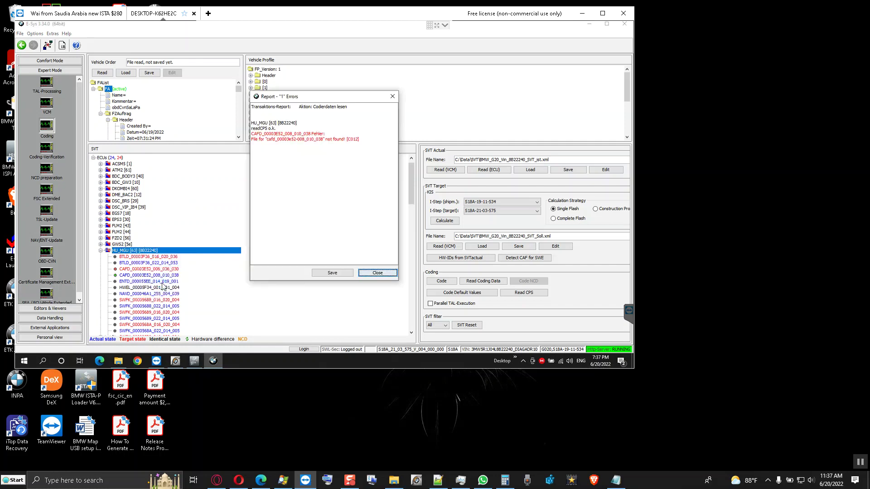
left_click(378, 273)
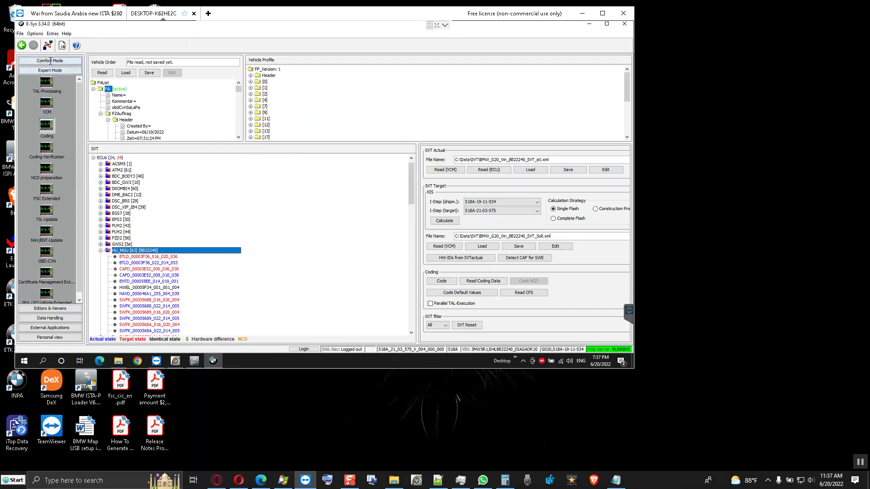
Step: In Comfort Mode TAL-Calculating, read the ECUs and calculate Complete Flash toward S18A-21-03-575
left_click(49, 62)
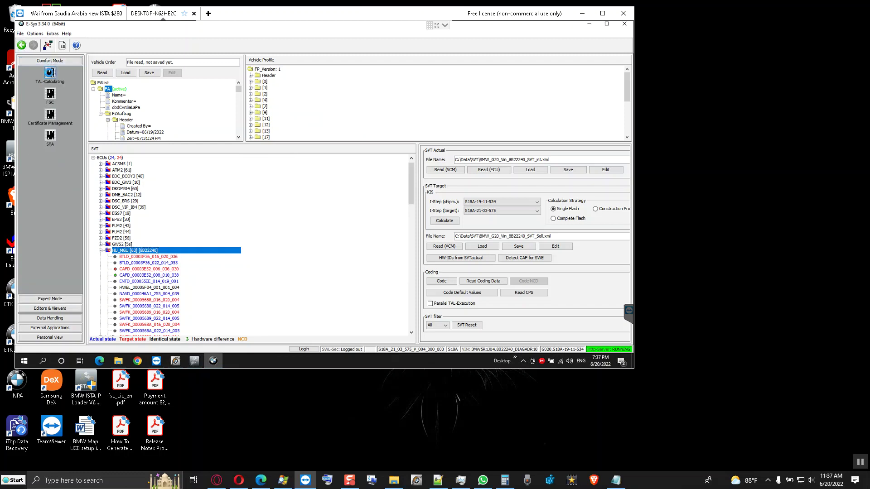
left_click(102, 73)
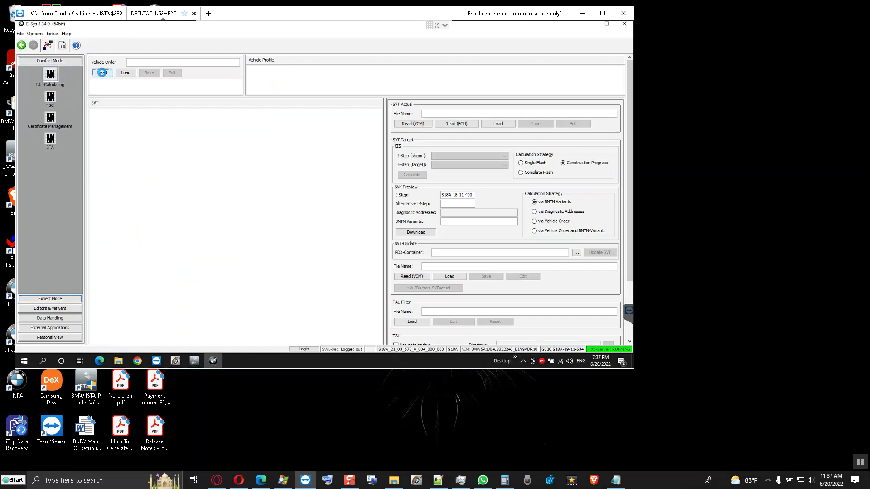
left_click(451, 124)
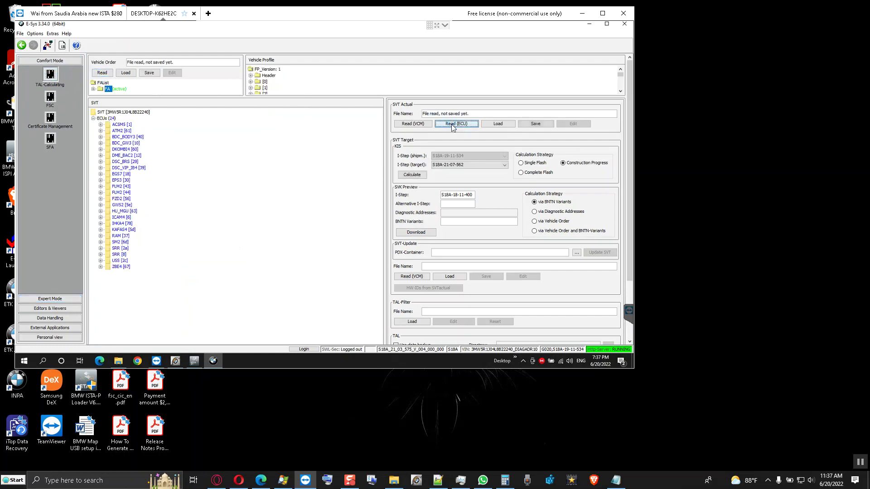
left_click(505, 165)
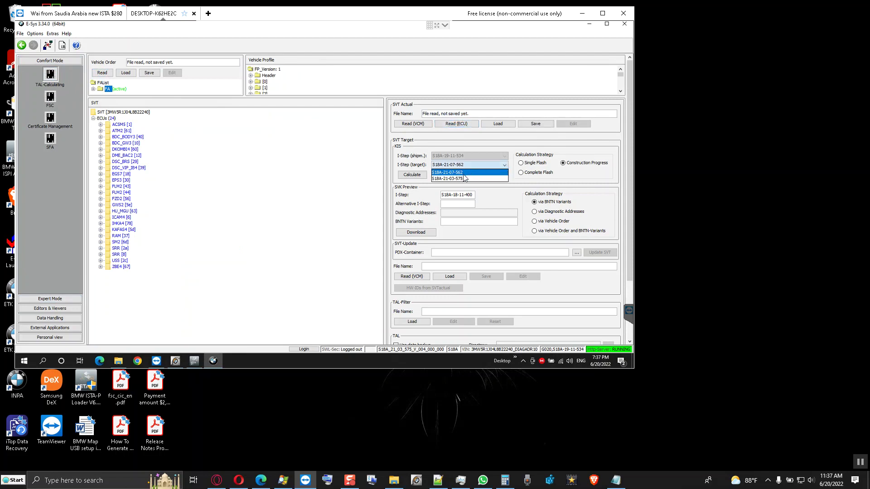
left_click(461, 180)
left_click(521, 173)
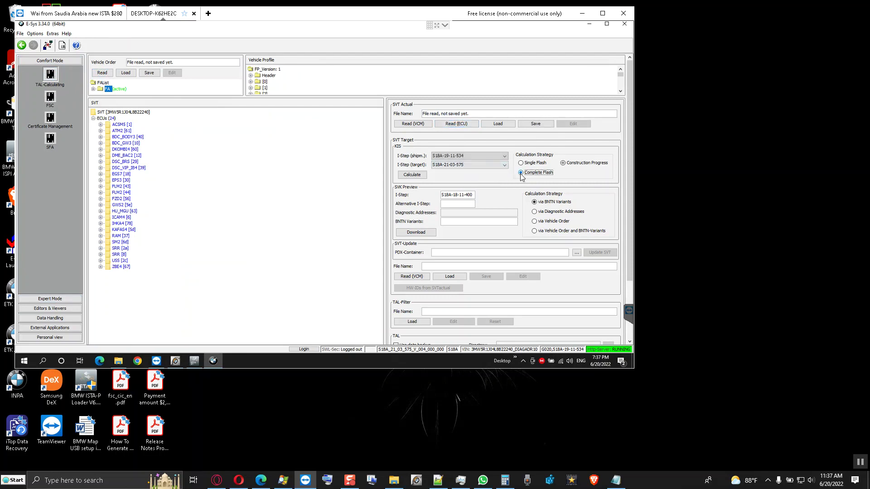
left_click(412, 175)
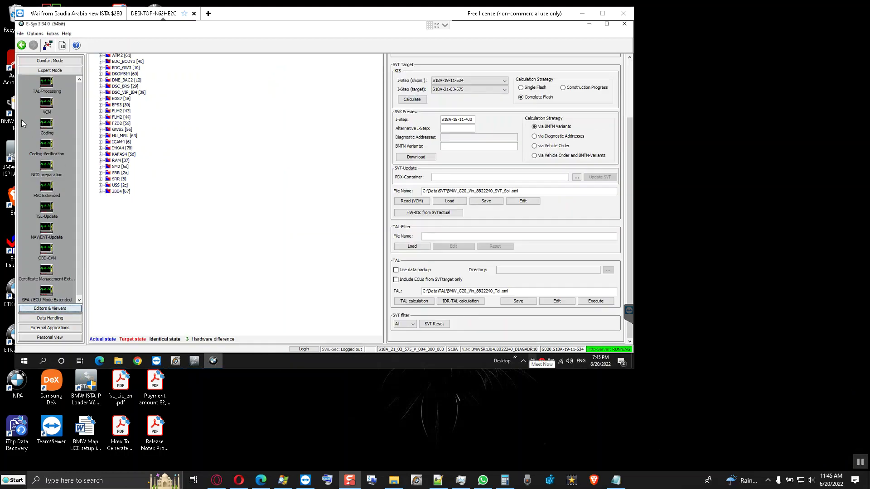
Step: Open TAL-Processing and load the vehicle's TAL file
left_click(47, 83)
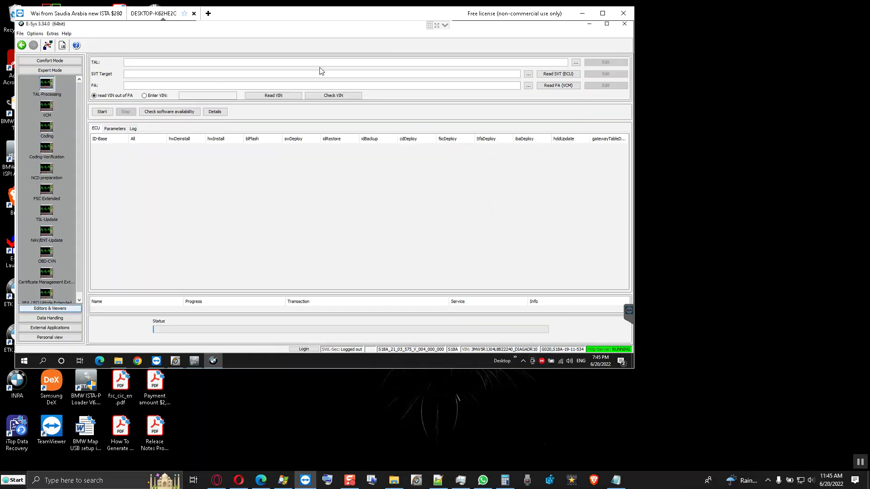
left_click(575, 62)
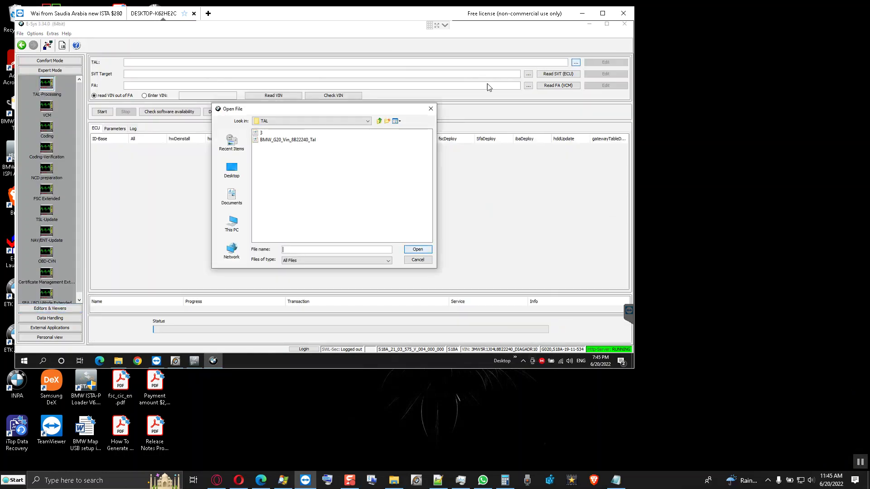
left_click(287, 140)
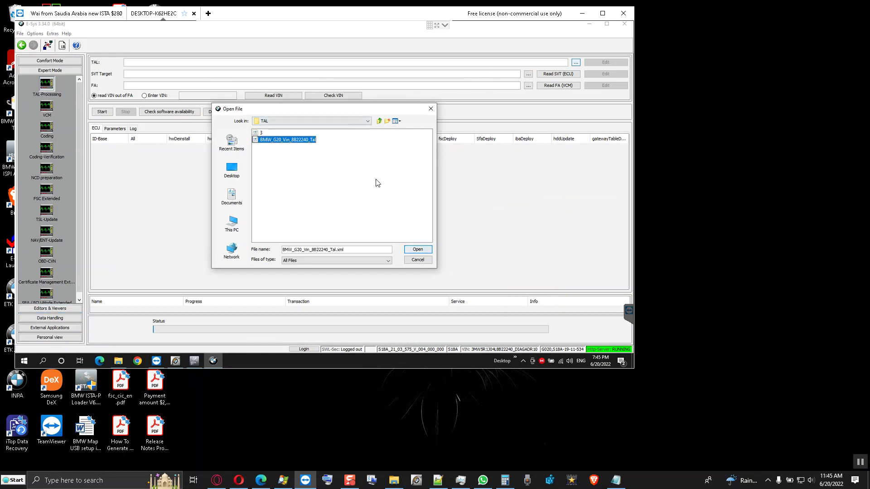
left_click(417, 249)
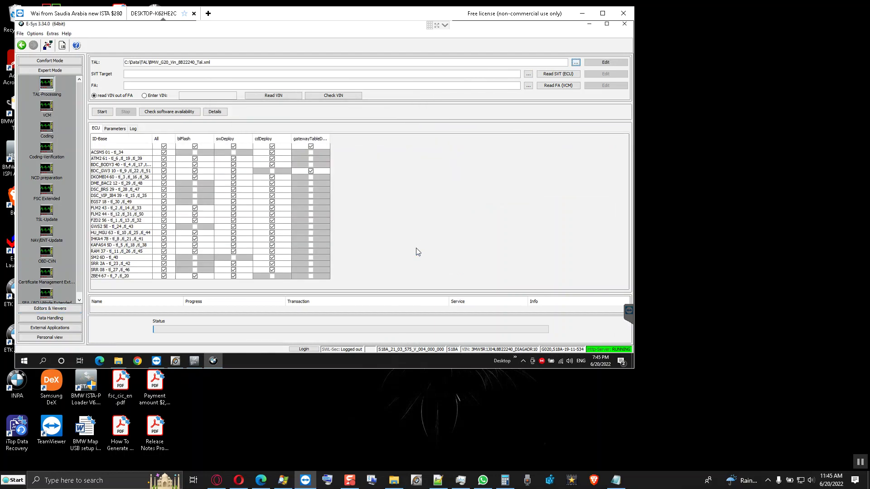
Step: Load the SVT_Soll target file and uncheck every ECU action
left_click(529, 75)
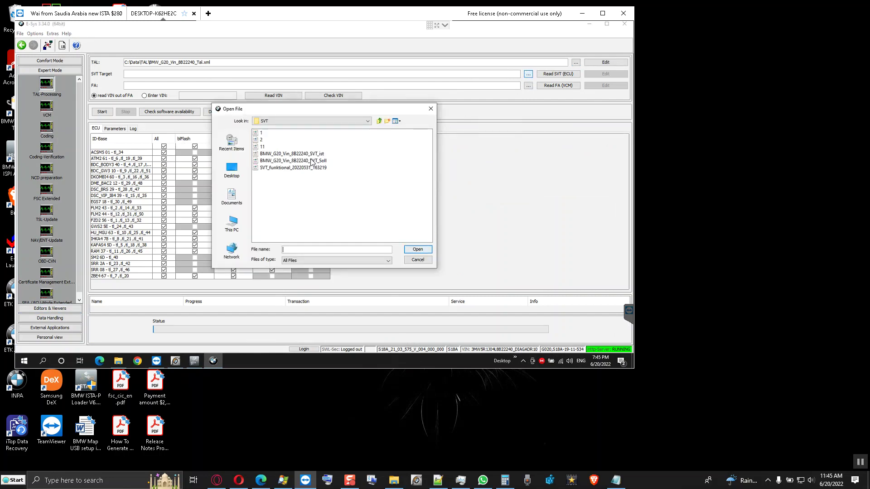
left_click(312, 161)
left_click(417, 250)
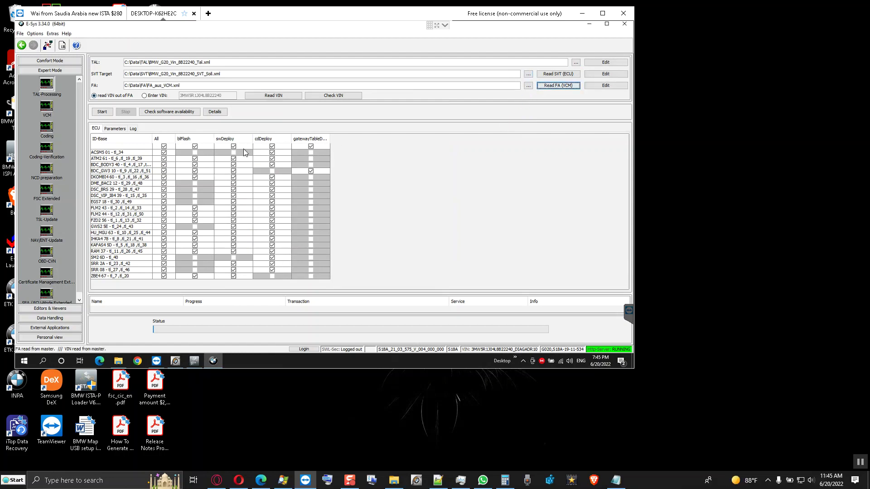
left_click(164, 146)
Step: Tick the All checkbox for the HU_MGU 63 unit, then minimise E-Sys
left_click(164, 233)
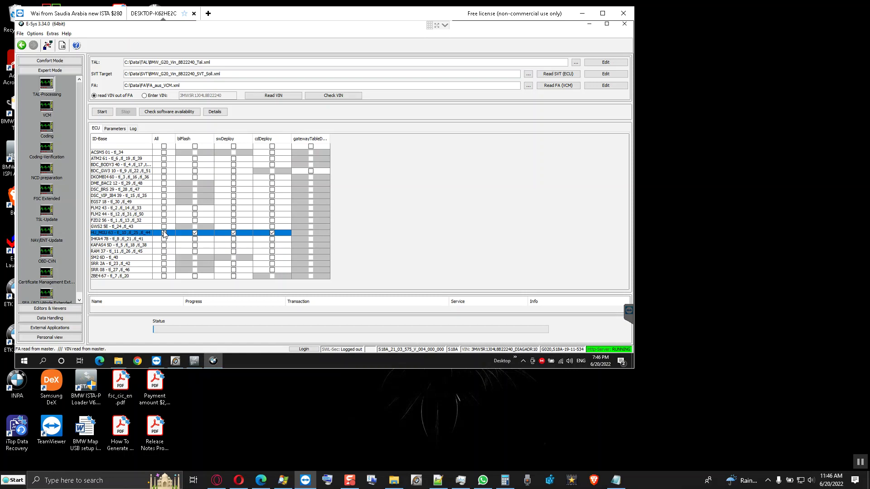
left_click(164, 233)
left_click(590, 27)
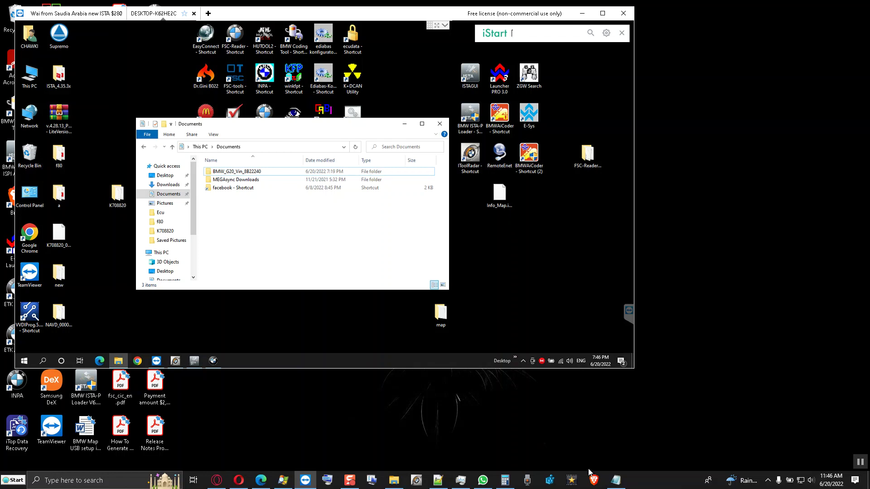
Step: Message 'connect the ICOM' to the BMW client on WhatsApp and narrow the remote Documents window
left_click(487, 481)
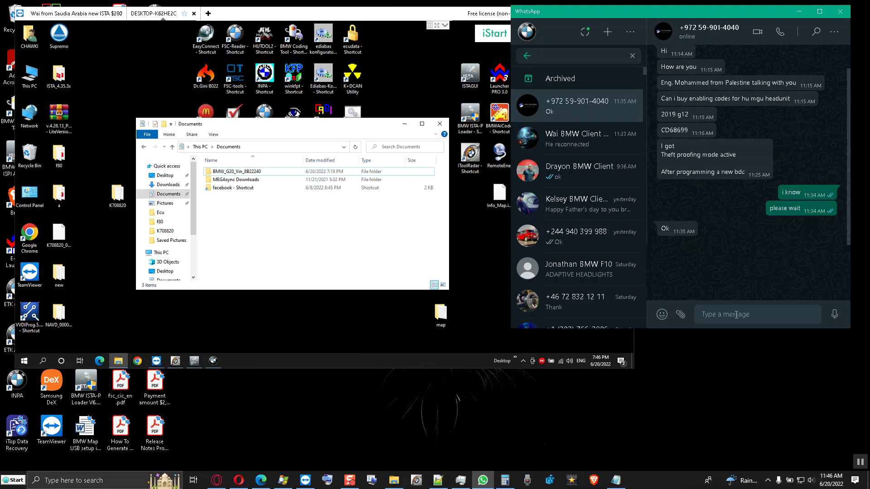
left_click(574, 144)
left_click(758, 315)
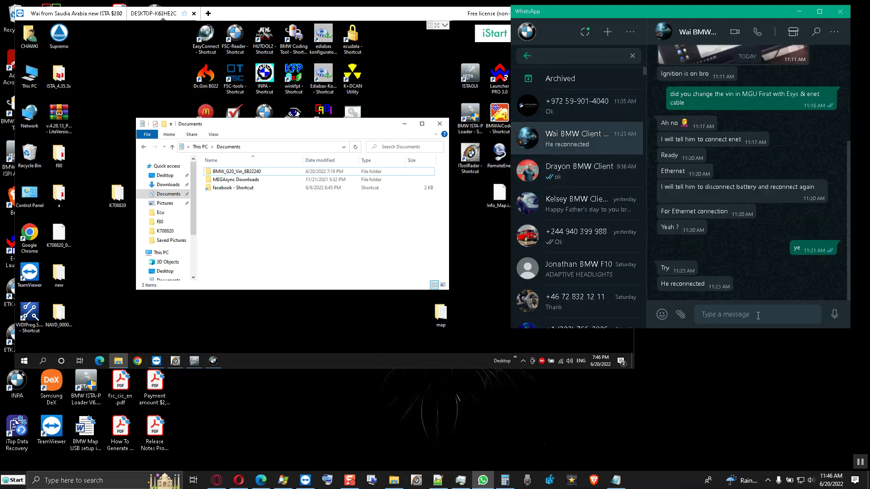
type("connect the ICOM")
key("Return")
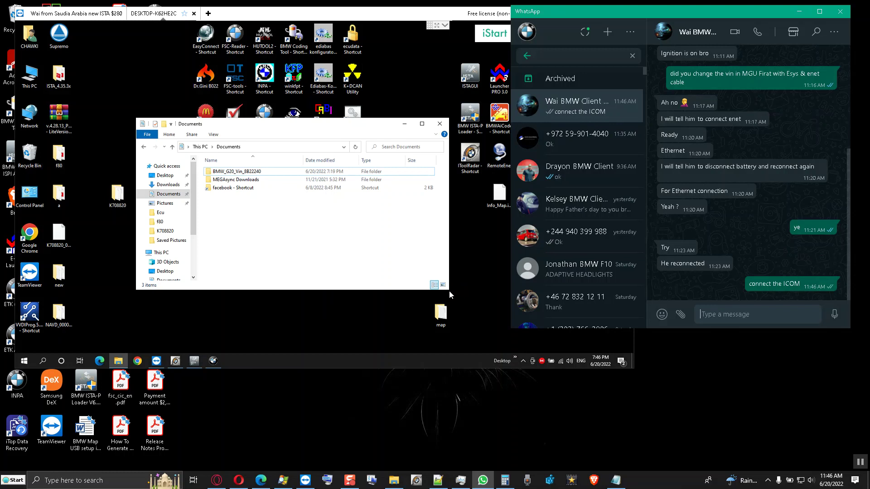
left_click(448, 273)
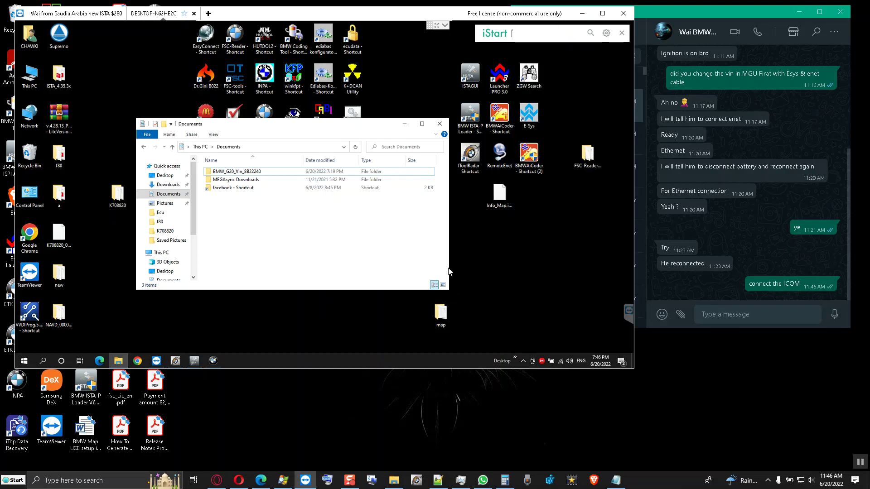
left_click_drag(449, 268, 365, 254)
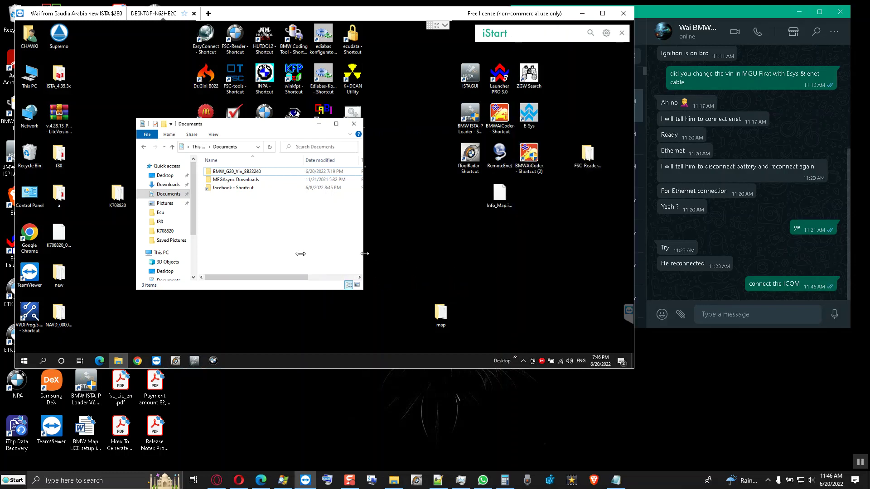
Step: In Folder Options, set single-click opening and untick 'Hide extensions for known file types', then apply
left_click(215, 135)
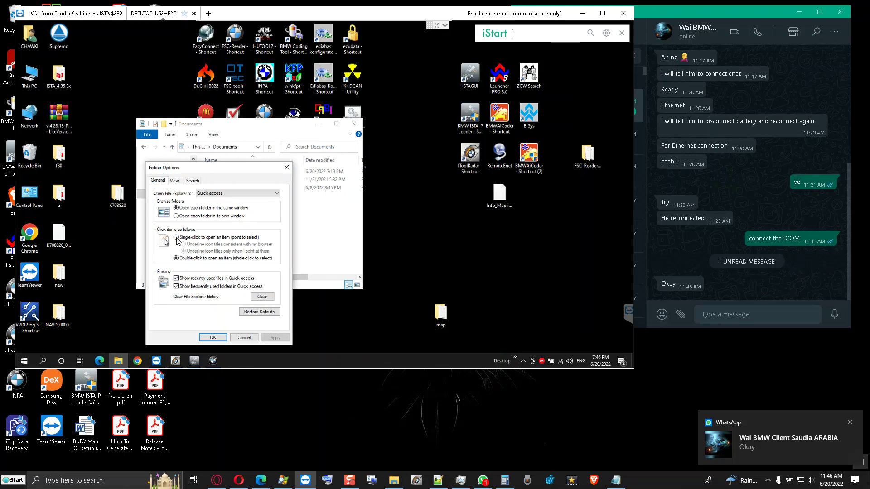
left_click(177, 238)
left_click(176, 181)
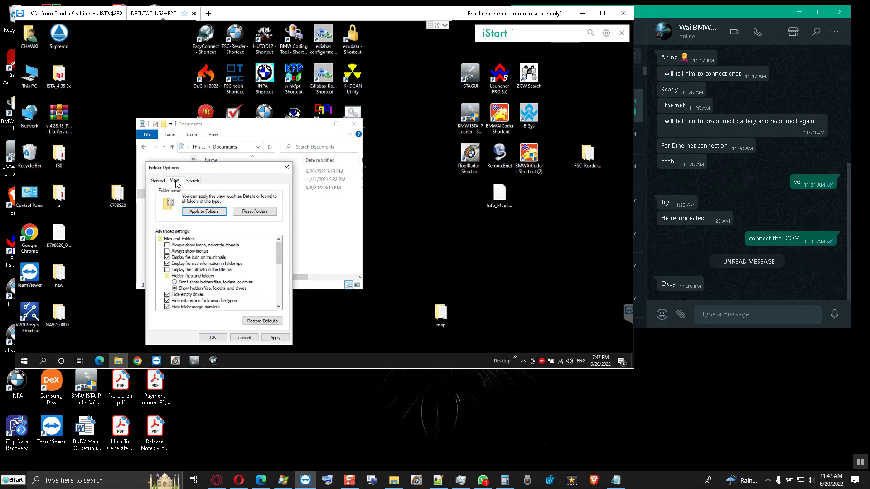
left_click(168, 300)
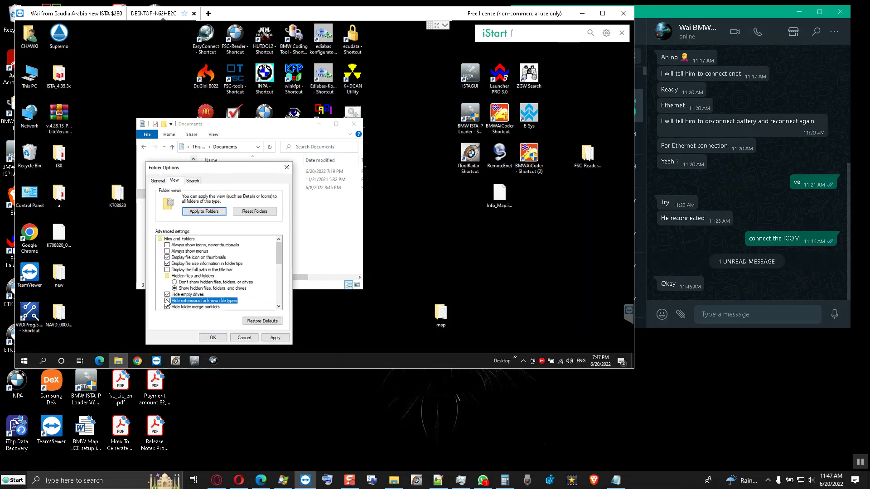
left_click(274, 338)
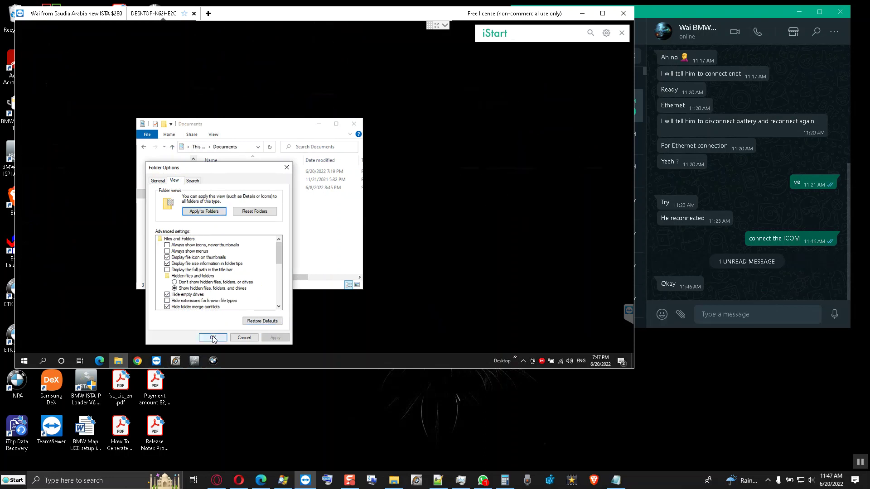
left_click(213, 337)
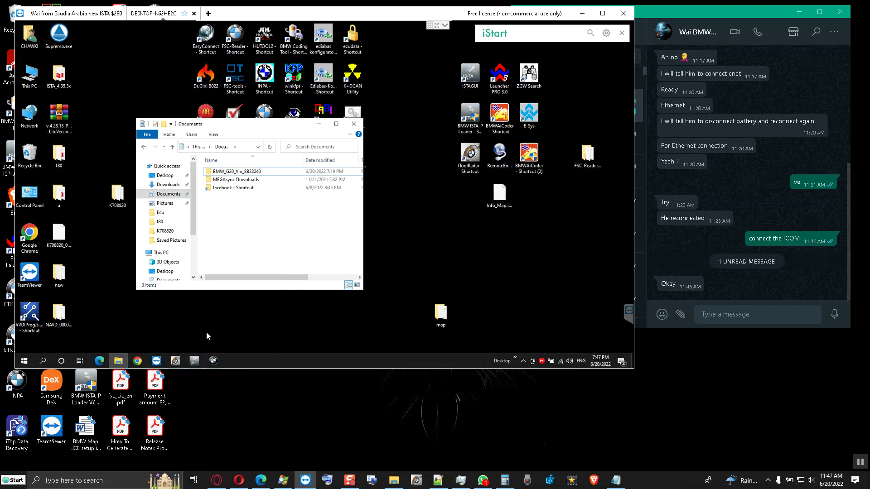
Step: Bring up iTool Radar and view the remote computer's network adapters via Network & Internet settings
left_click(176, 363)
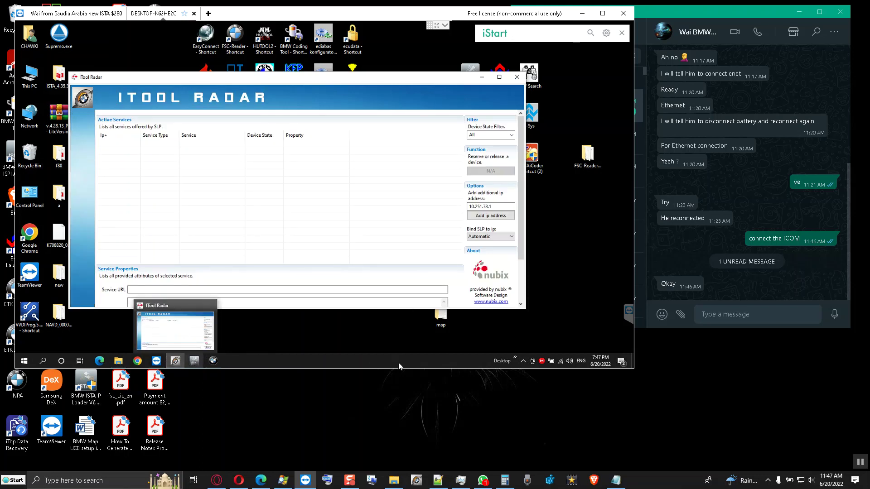
right_click(561, 361)
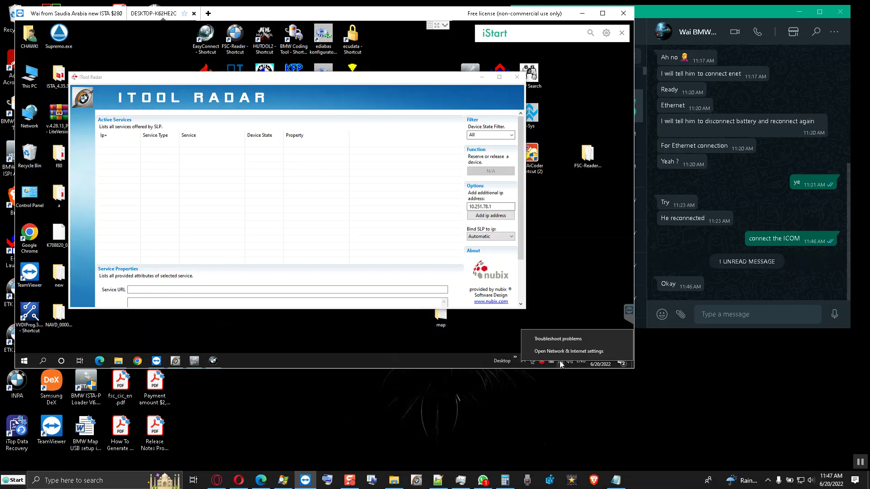
left_click(562, 353)
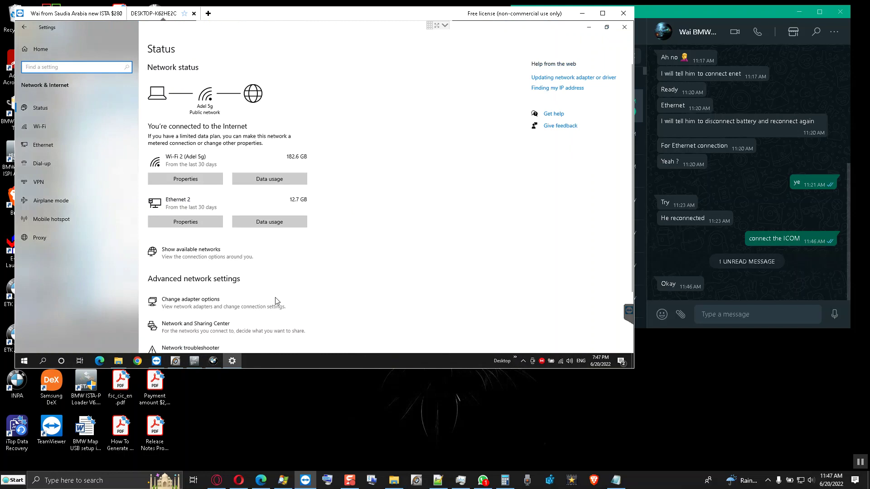
left_click(222, 306)
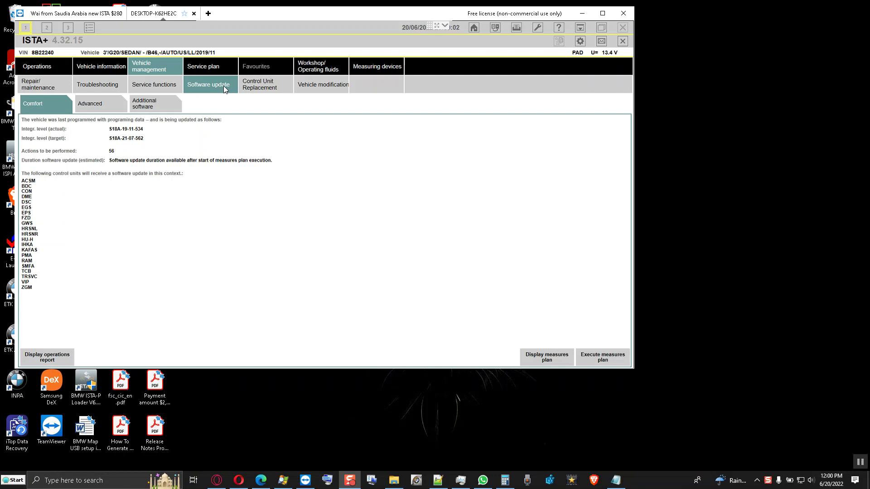
Step: Show the programming measures plan under Service plan and scroll through its actions
left_click(208, 68)
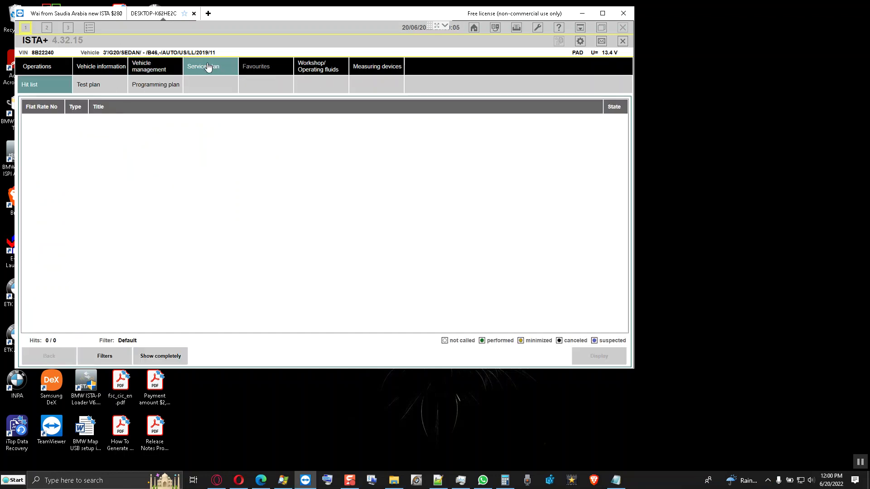
left_click(167, 87)
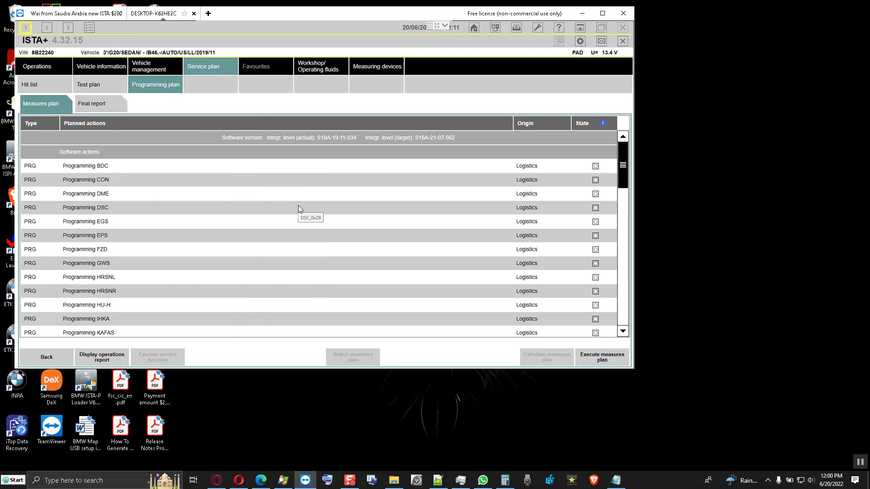
scroll(299, 206, "down", 4)
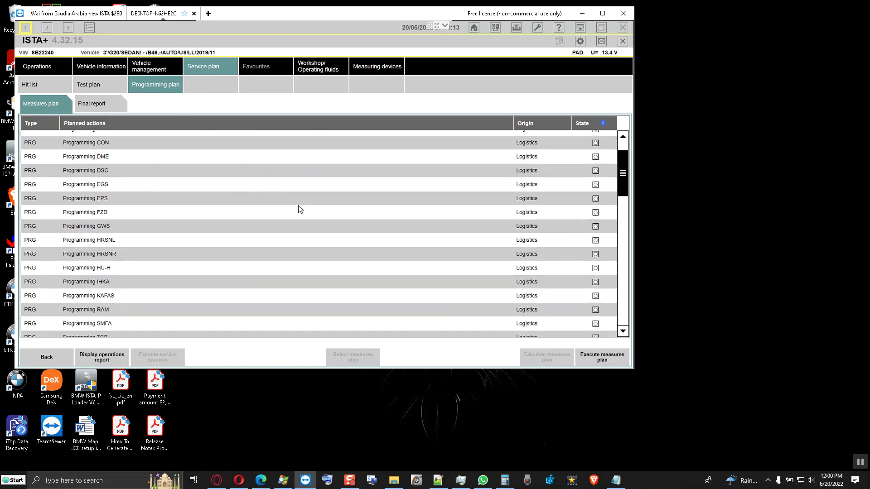
scroll(298, 206, "down", 3)
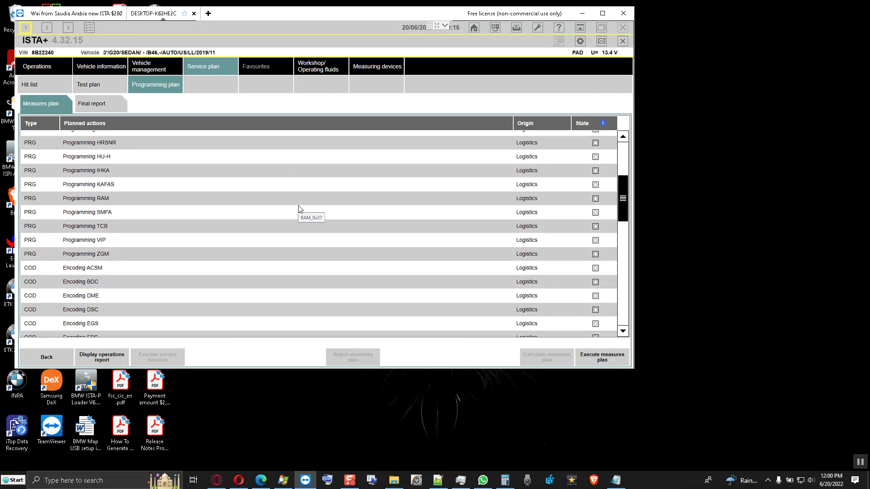
scroll(316, 207, "down", 3)
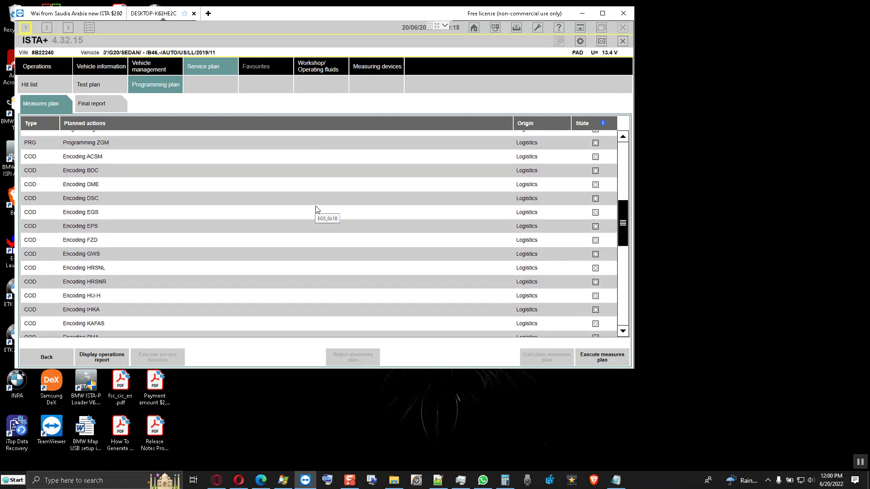
scroll(331, 212, "down", 4)
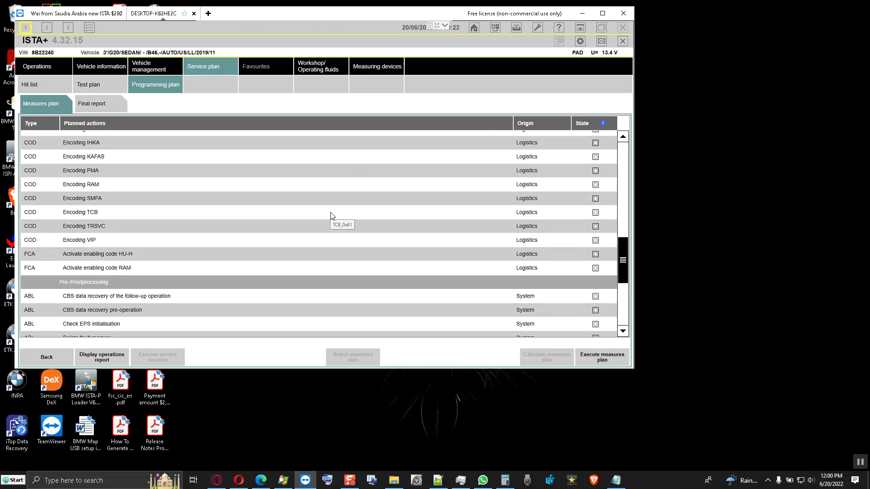
scroll(331, 213, "down", 1)
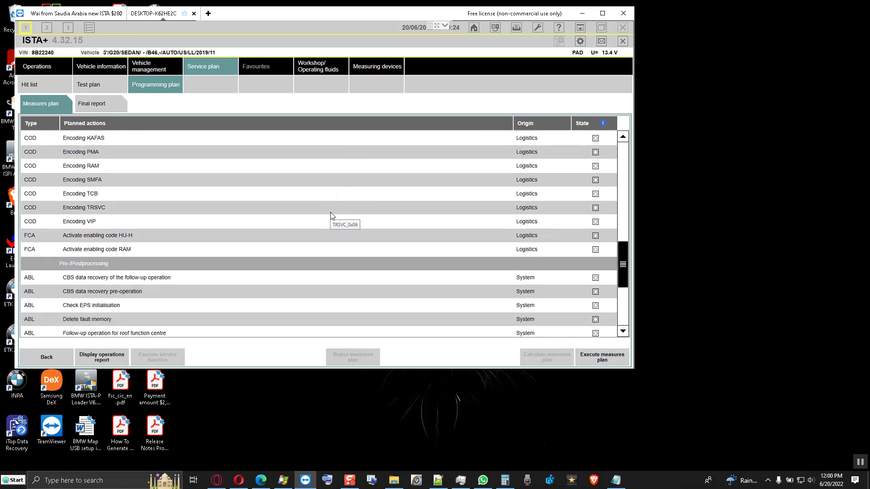
scroll(331, 213, "down", 4)
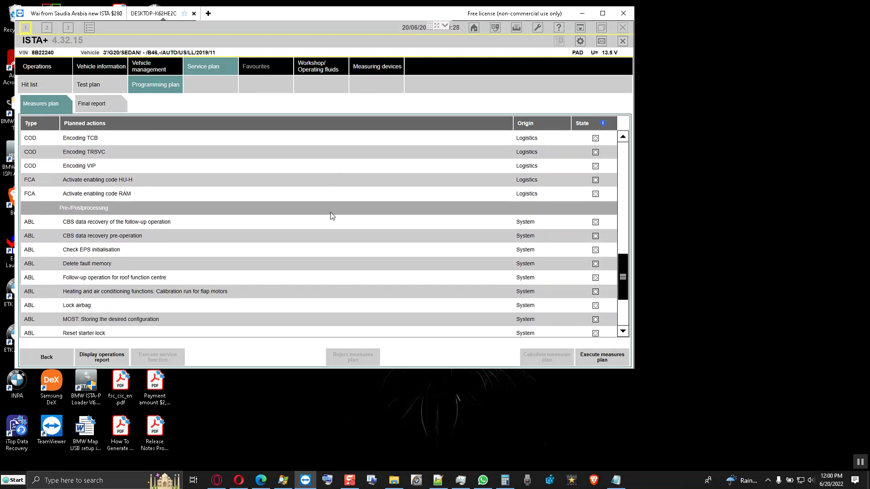
scroll(330, 216, "down", 1)
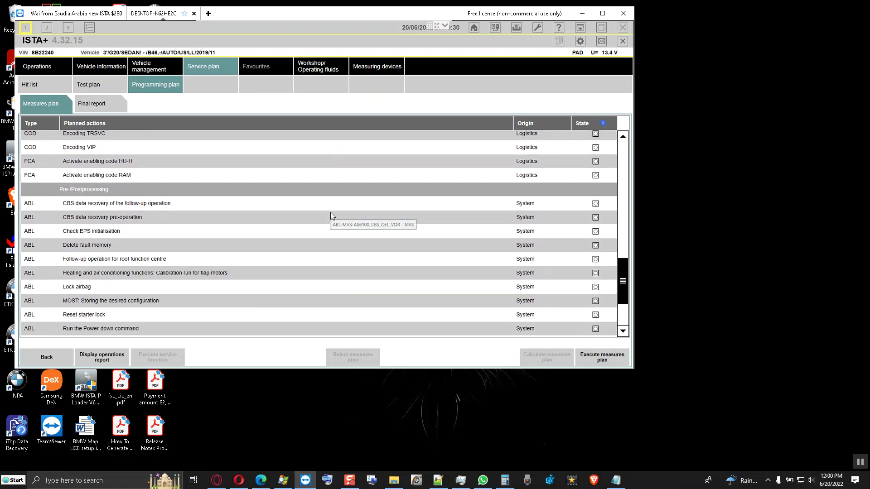
scroll(330, 215, "up", 3)
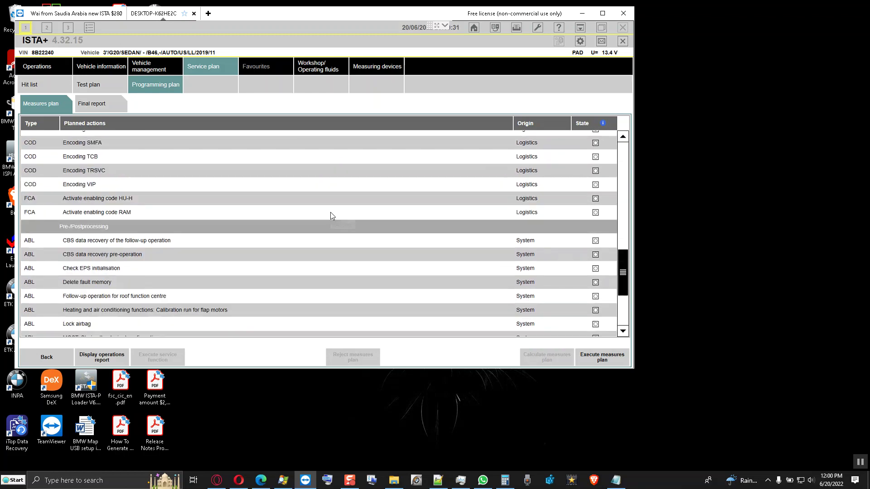
Step: Select the HU-H and RAM enabling-code actions and review the postprocessing steps below them
left_click(132, 199)
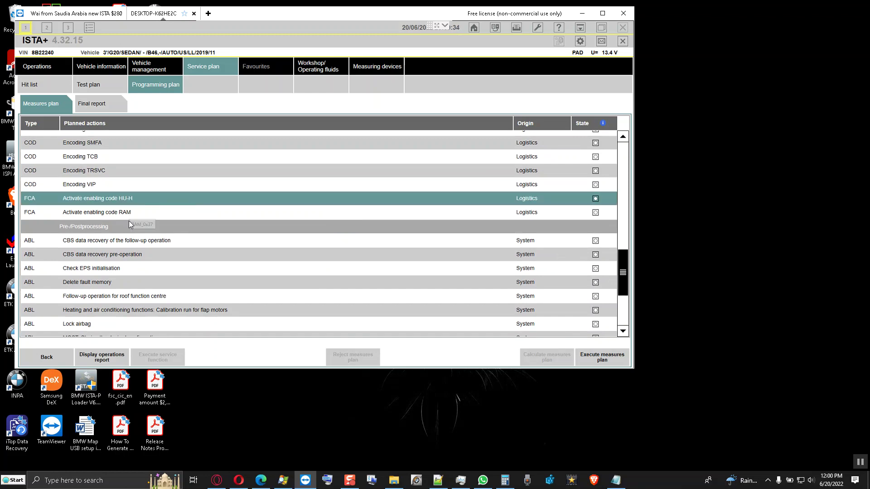
left_click(136, 213)
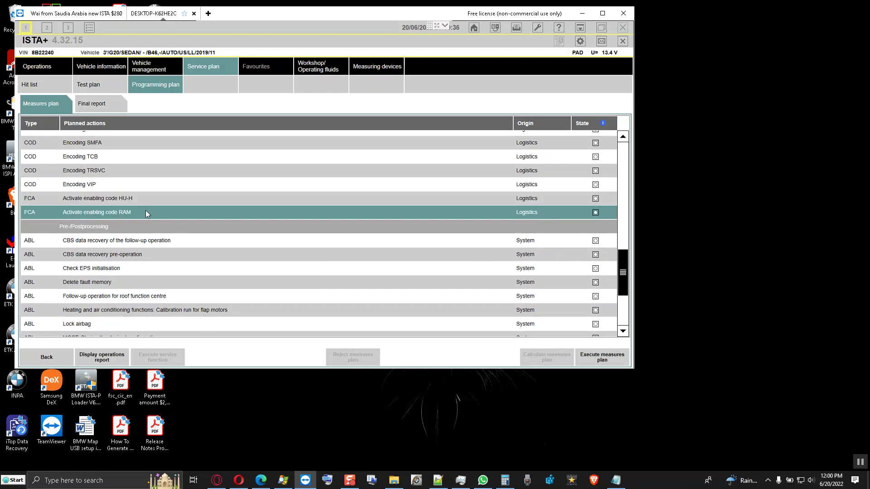
scroll(151, 213, "down", 2)
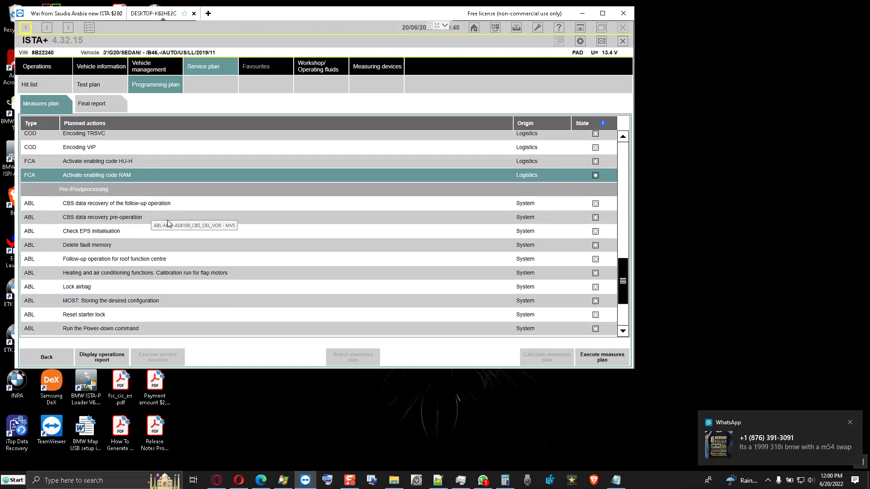
scroll(167, 219, "down", 2)
scroll(169, 233, "down", 3)
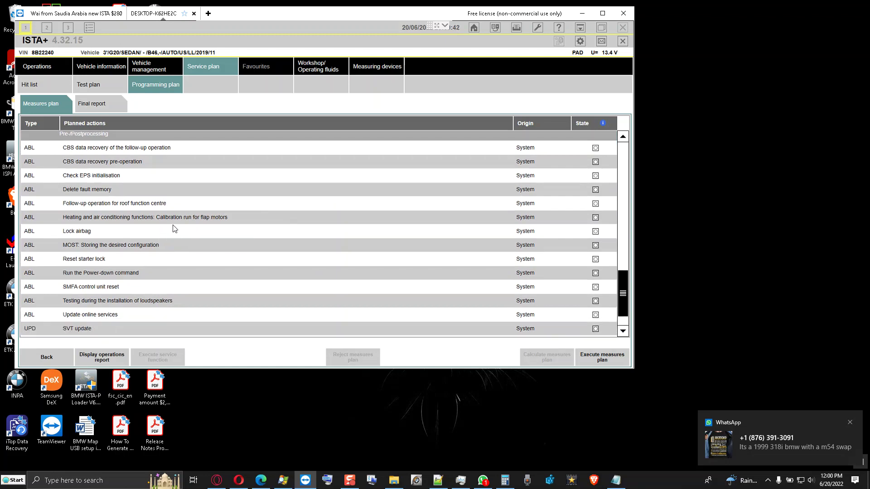
scroll(186, 193, "down", 1)
scroll(186, 196, "up", 2)
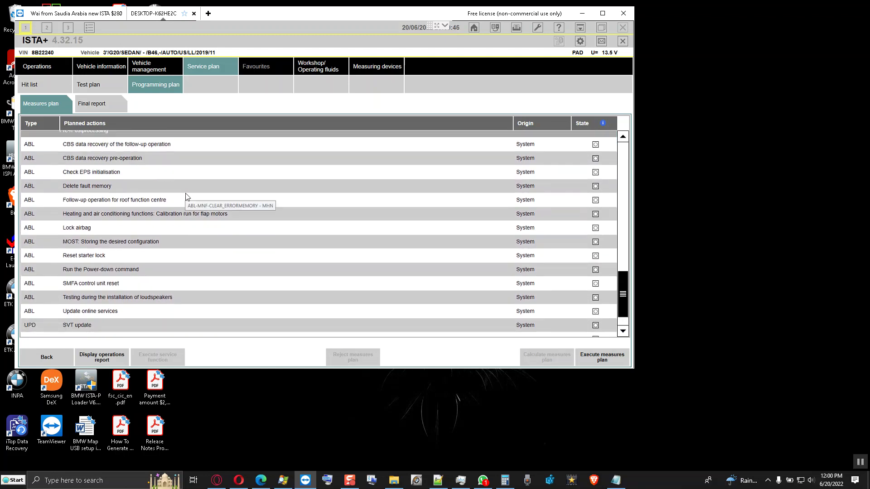
scroll(186, 196, "up", 12)
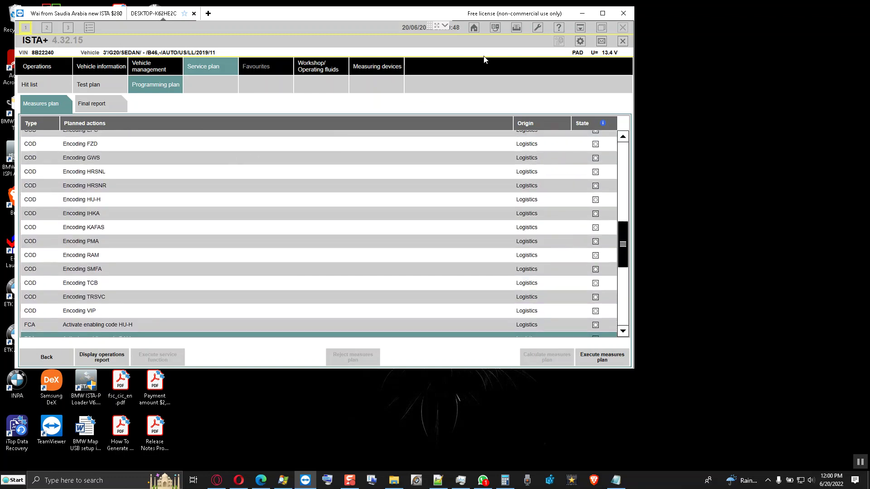
Step: Print the measures plan on the default printer
left_click(517, 29)
left_click(284, 173)
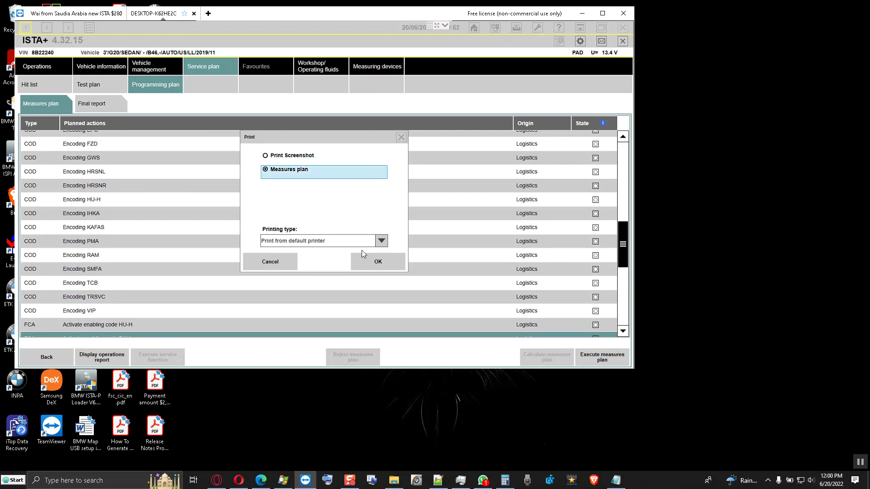
left_click(376, 262)
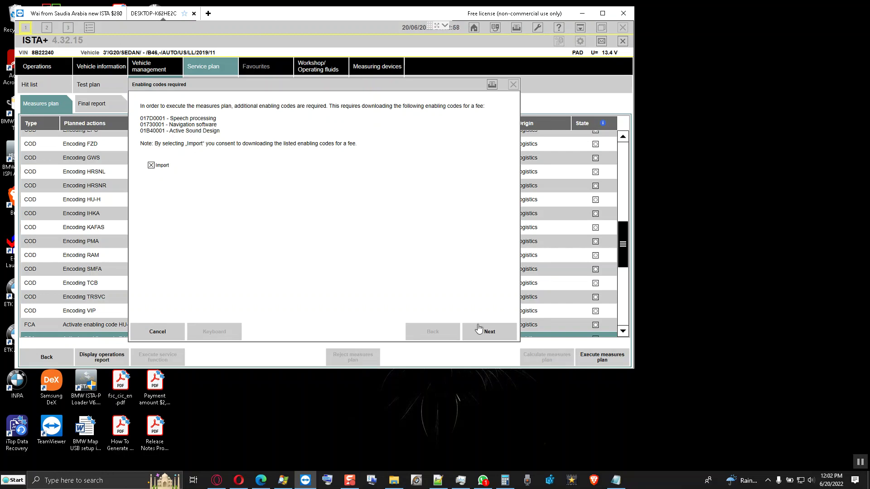
Step: Bring the Local Disk Explorer window forward and show the Desktop folder
key("super")
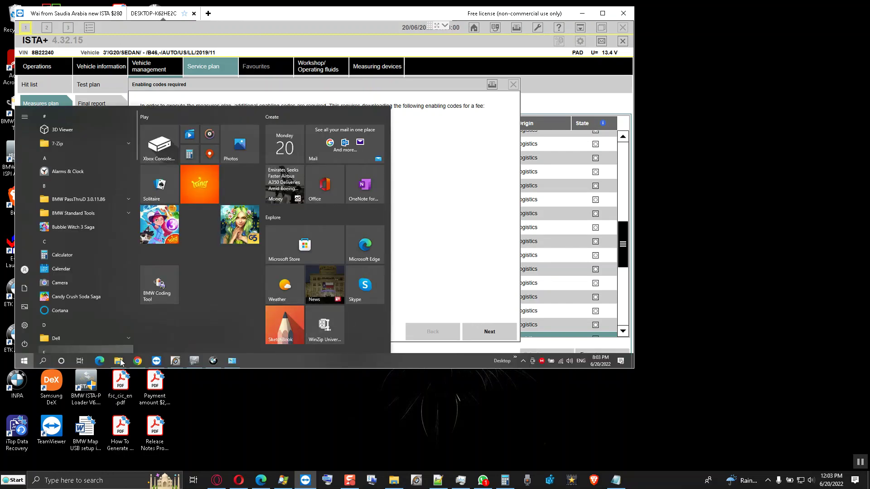
mouse_move(122, 363)
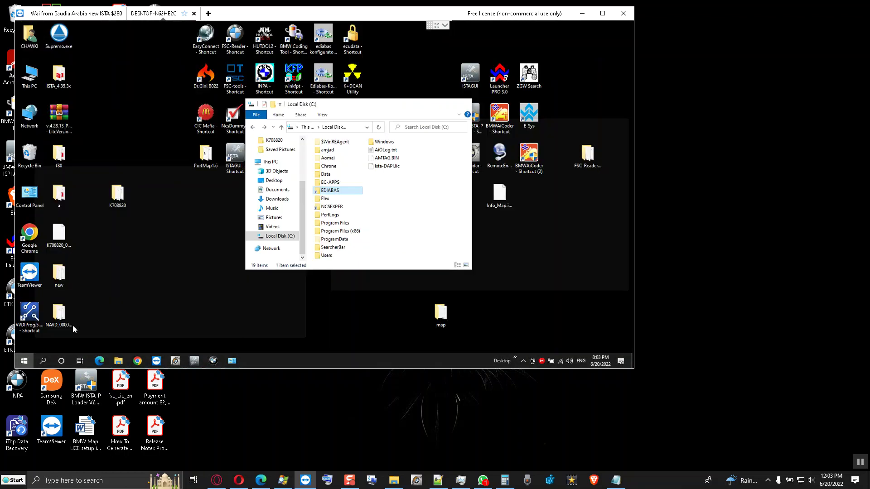
left_click(73, 326)
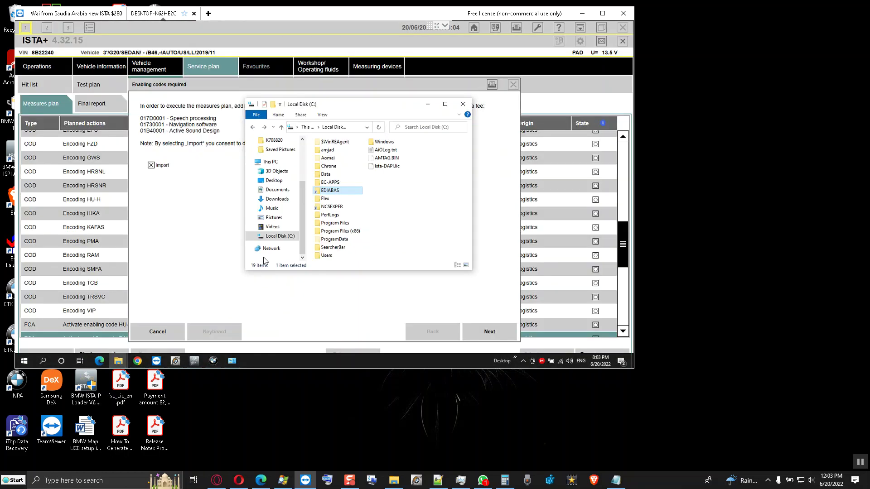
left_click(274, 181)
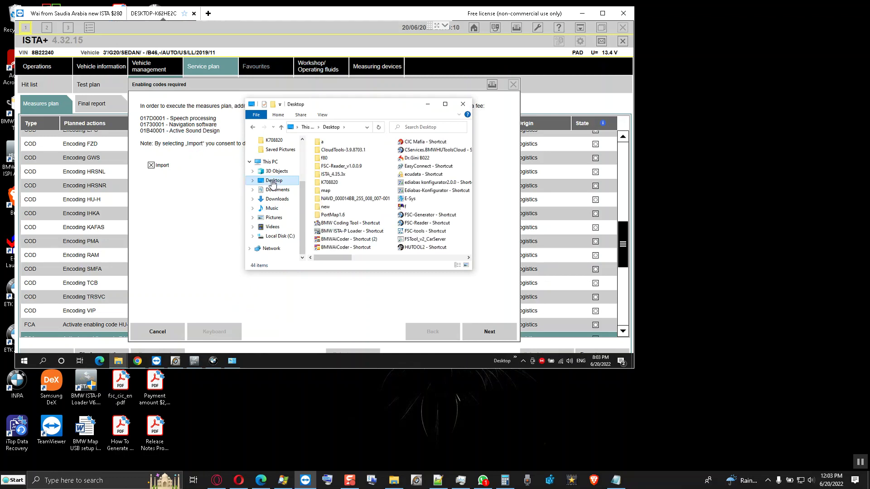
Step: Look inside the K708820 folder's NAVD subfolder, then open the exd_download (1) downloads folder
left_click(351, 182)
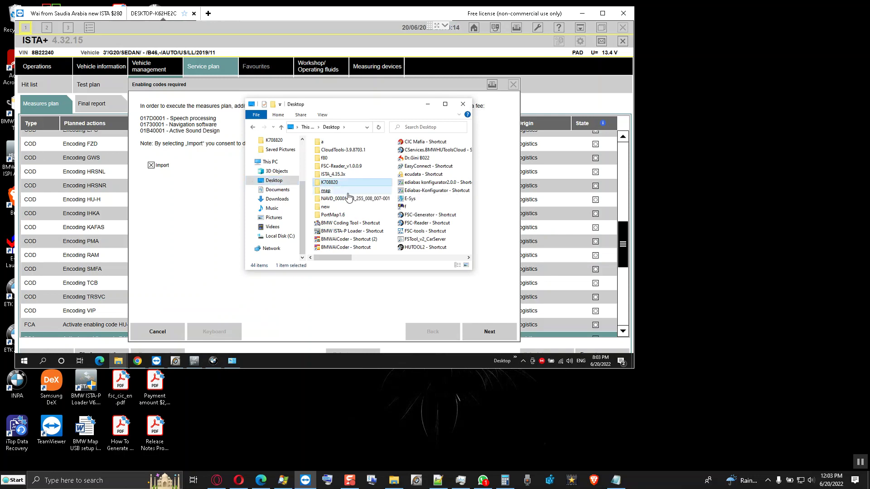
double_click(348, 198)
key("alt+Left")
key("F2")
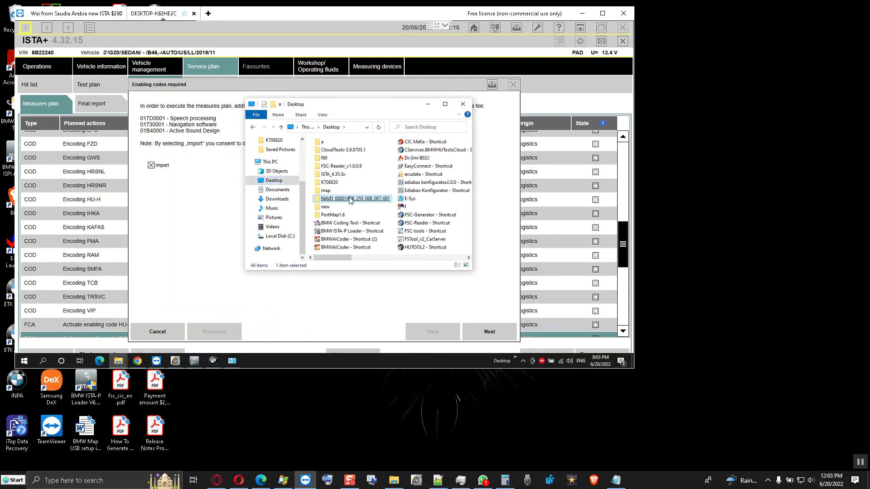
left_click(310, 195)
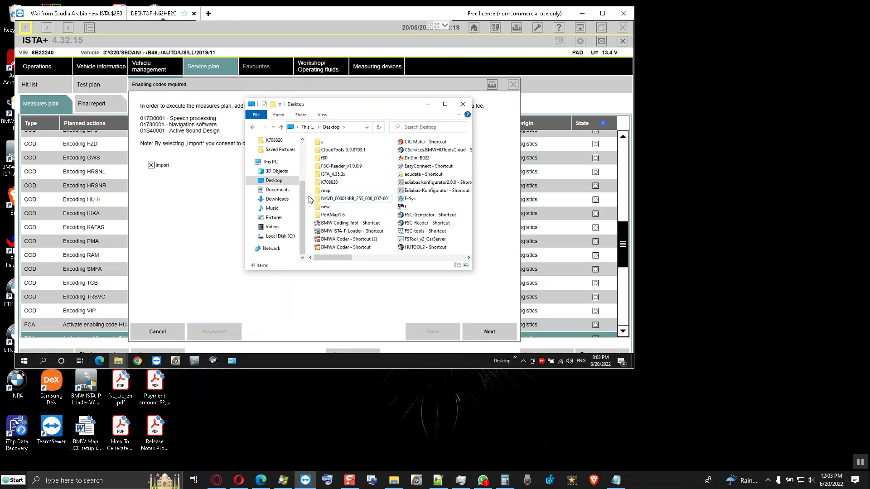
left_click(394, 480)
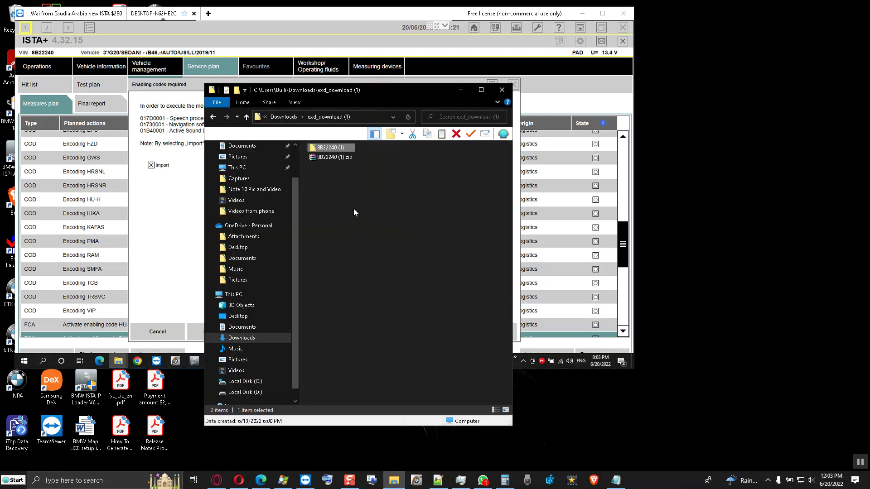
Step: Arrange the Explorer windows side by side and copy the 8B22240 (1) folder onto the Desktop
left_click_drag(286, 94, 624, 95)
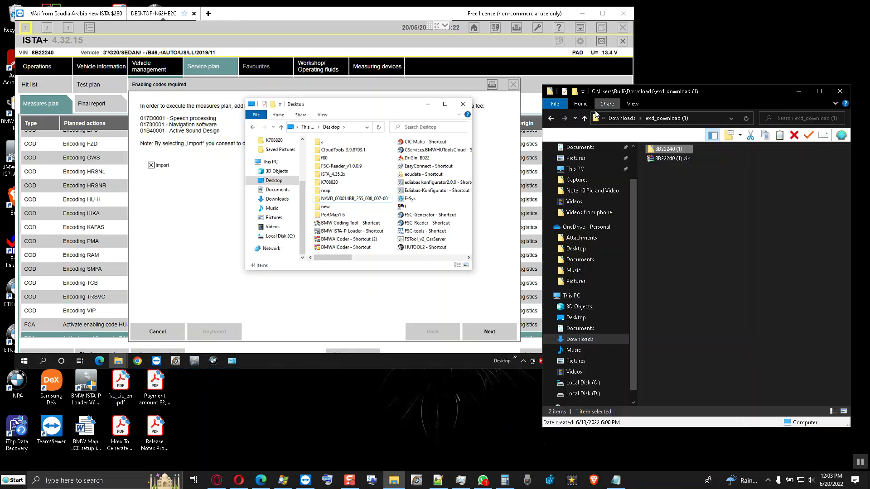
left_click_drag(669, 152, 425, 232)
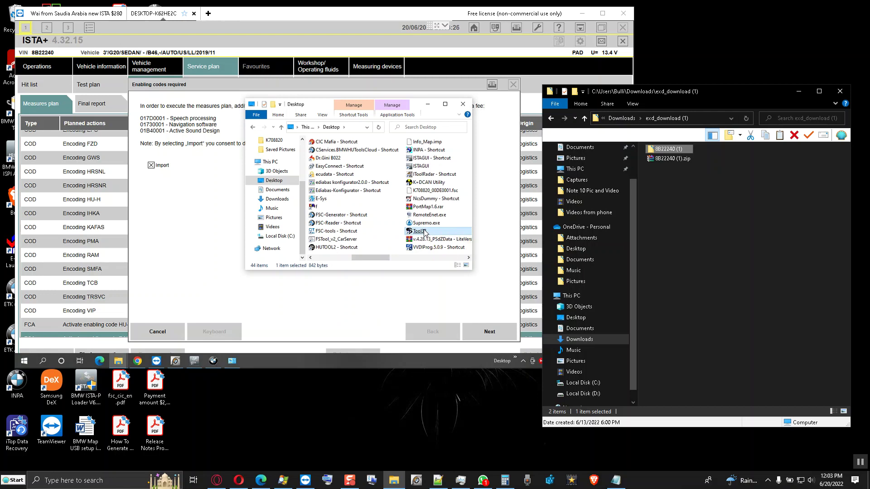
left_click_drag(373, 255, 442, 261)
left_click(439, 195)
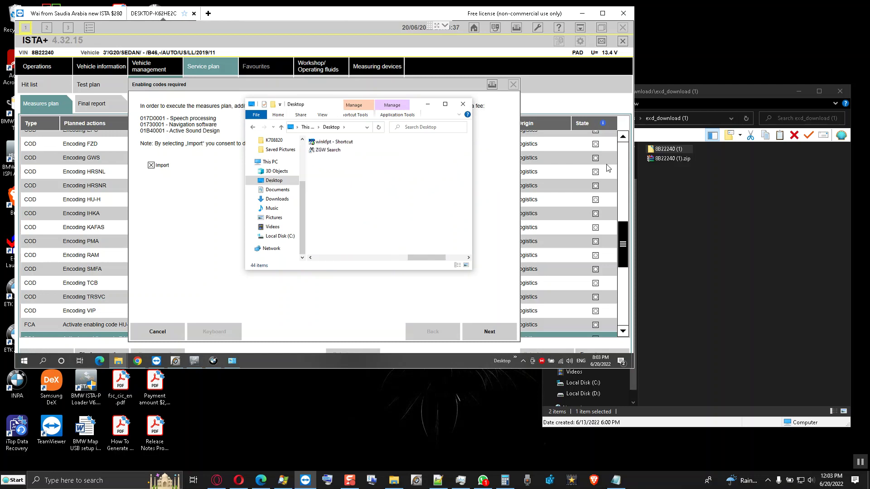
left_click(671, 151)
double_click(671, 151)
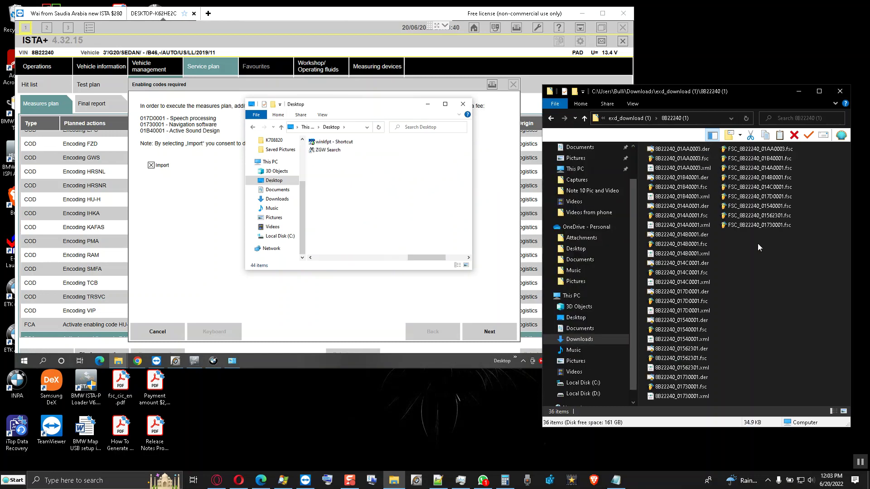
key("alt+Left")
left_click_drag(670, 151, 362, 203)
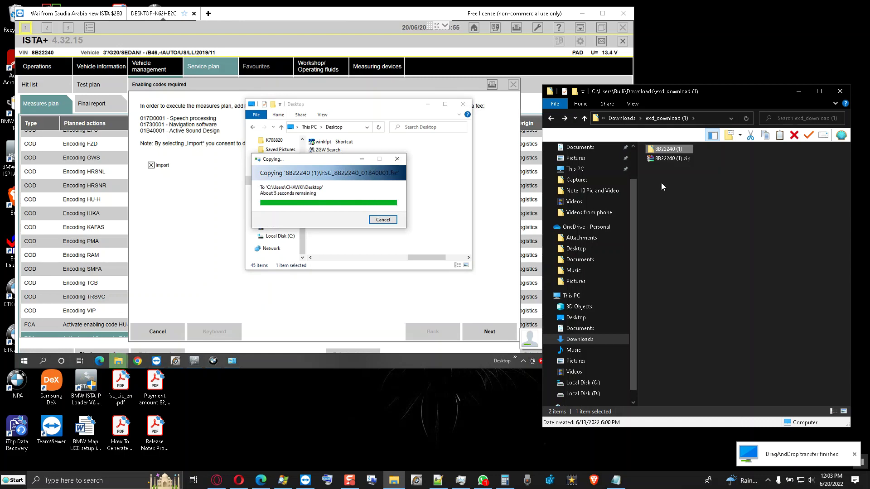
Step: Open the copied 8B22240 (1) folder and inspect its .der, .xml and .fsc enabling-code files
double_click(674, 152)
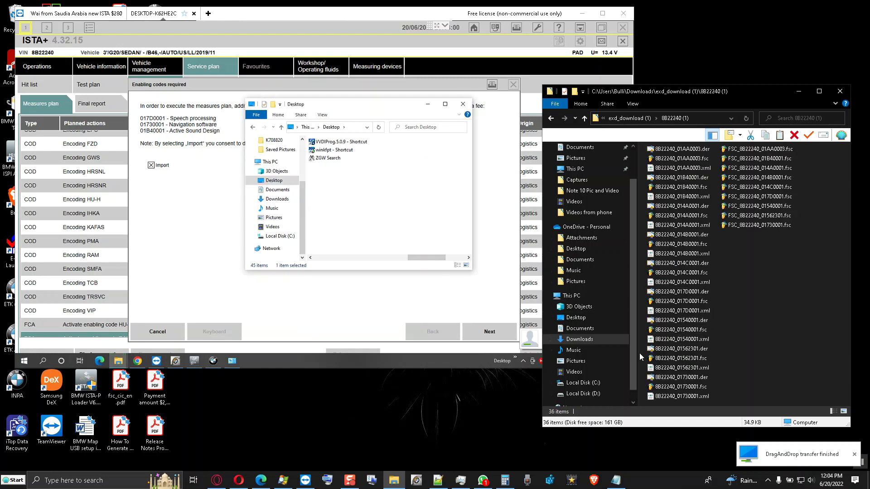
left_click(683, 292)
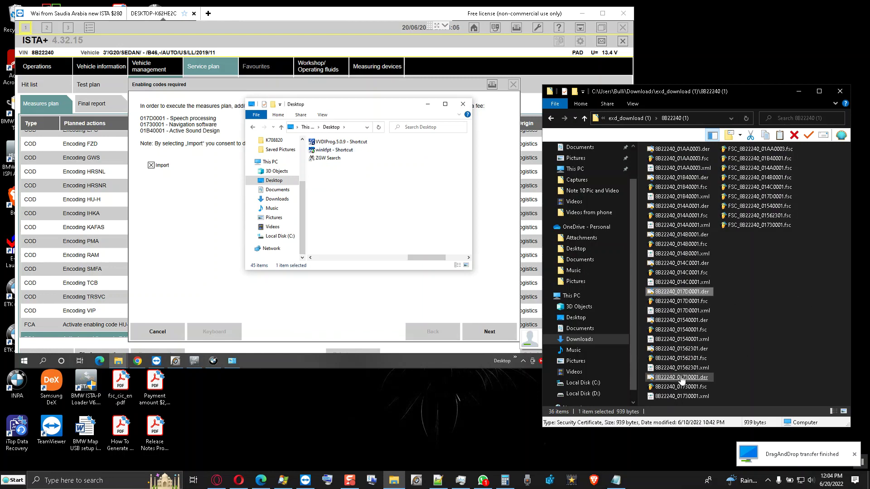
left_click(683, 397)
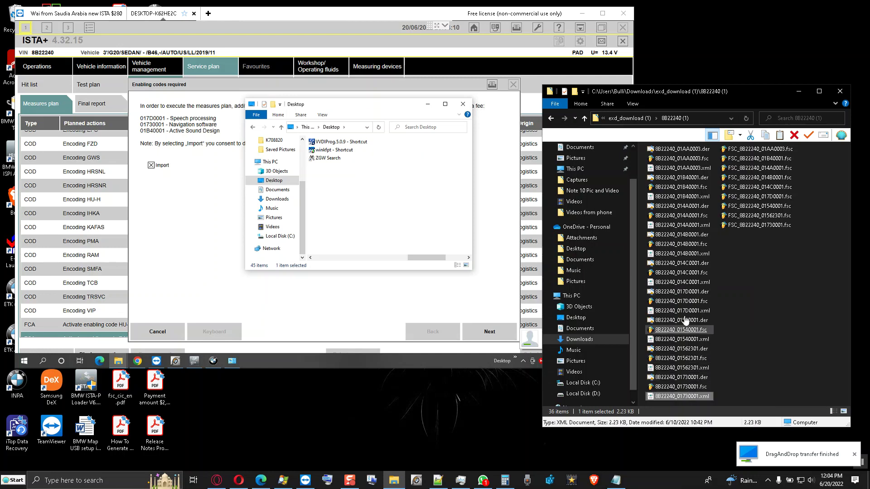
left_click(765, 160)
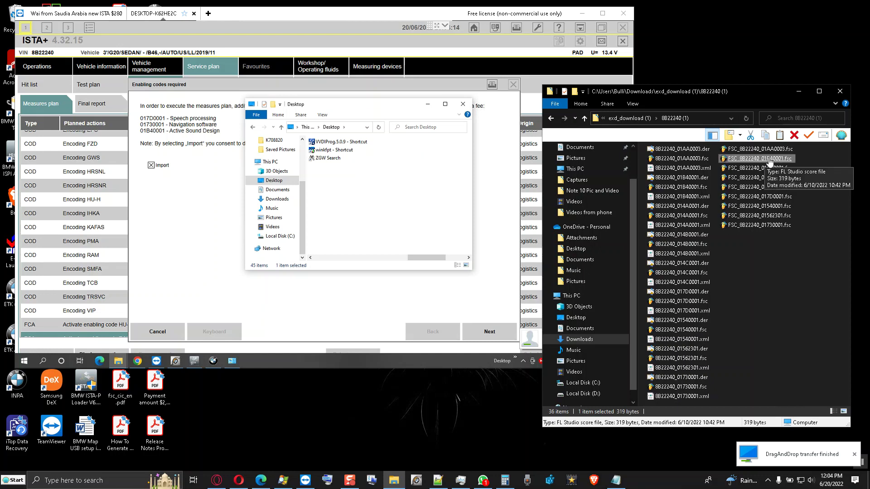
left_click(686, 255)
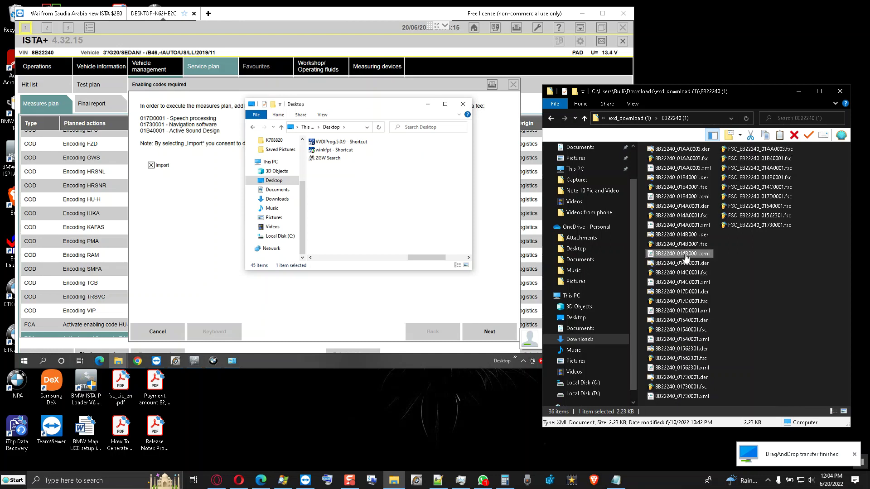
left_click(681, 235)
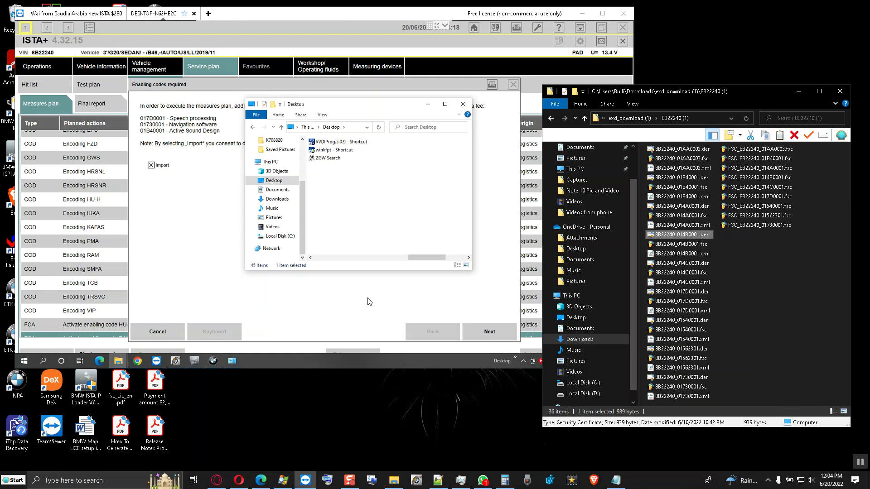
left_click(443, 317)
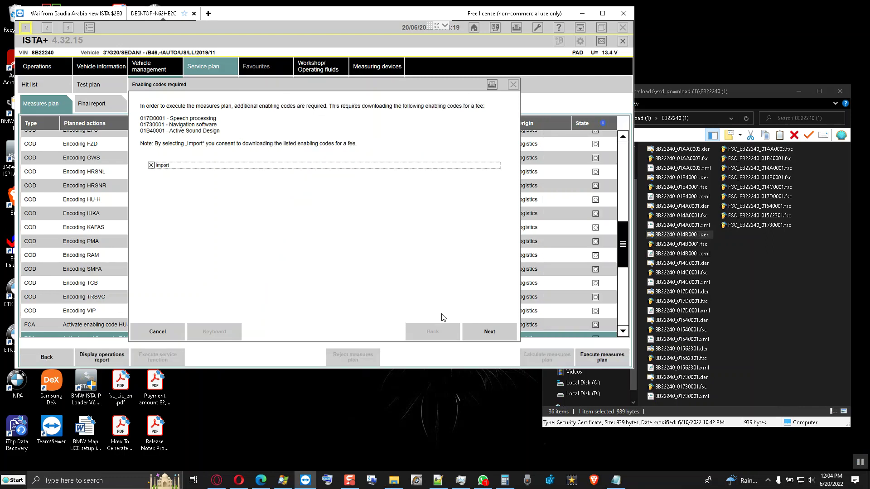
Step: Continue to manual import and choose the Desktop's 8B22240 (1) folder as the enabling-code source
left_click(489, 333)
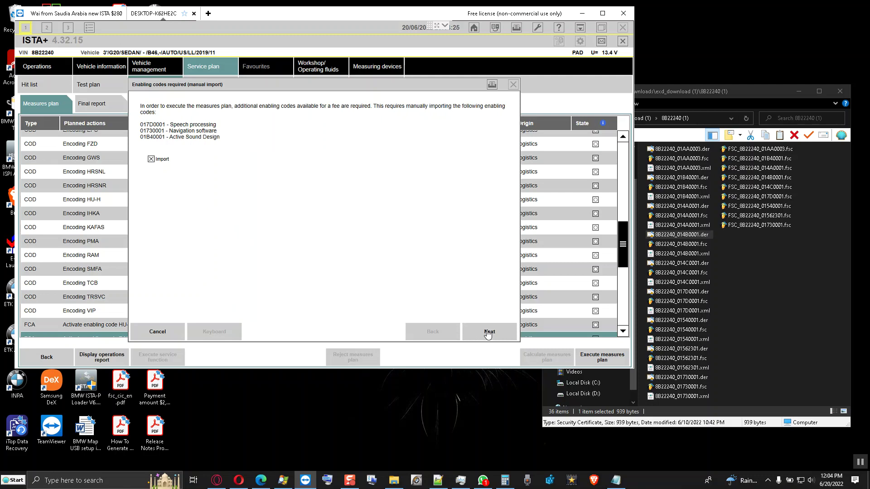
left_click(488, 334)
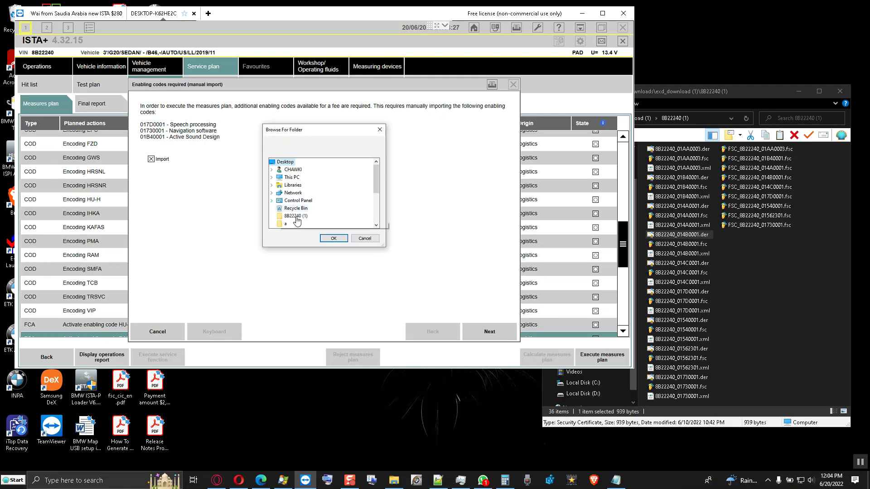
scroll(341, 200, "down", 1)
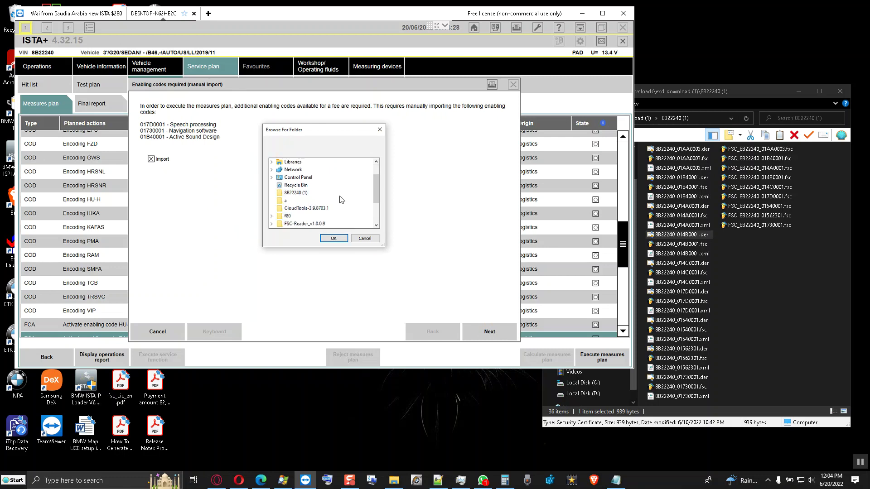
left_click(296, 193)
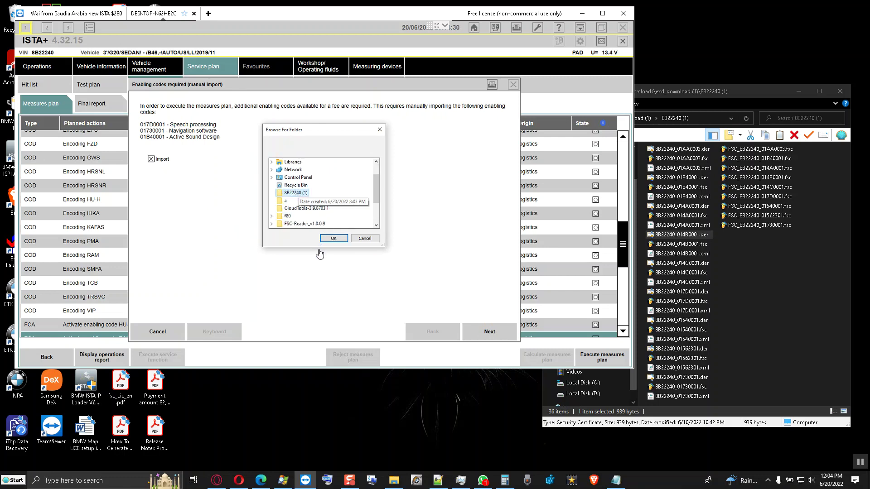
left_click(333, 239)
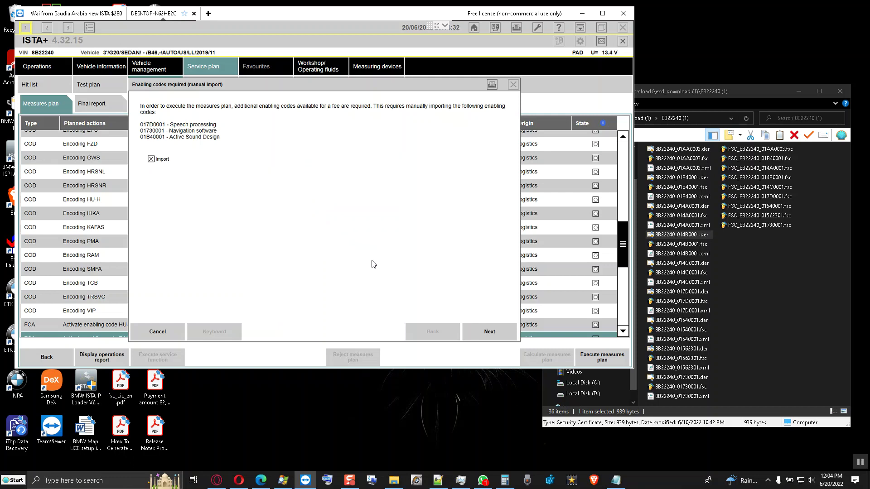
Step: Start executing the measures plan and scroll the planned actions until the Active component protection warning appears
left_click(489, 333)
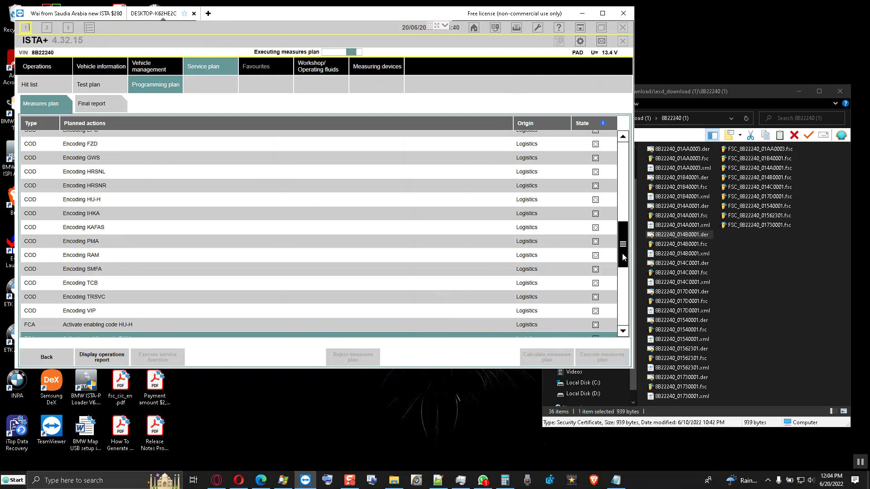
left_click(625, 307)
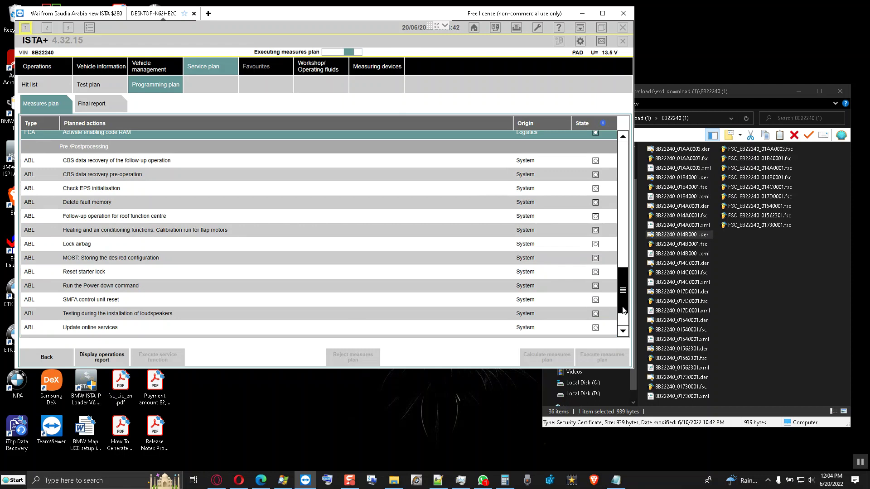
left_click_drag(623, 310, 622, 317)
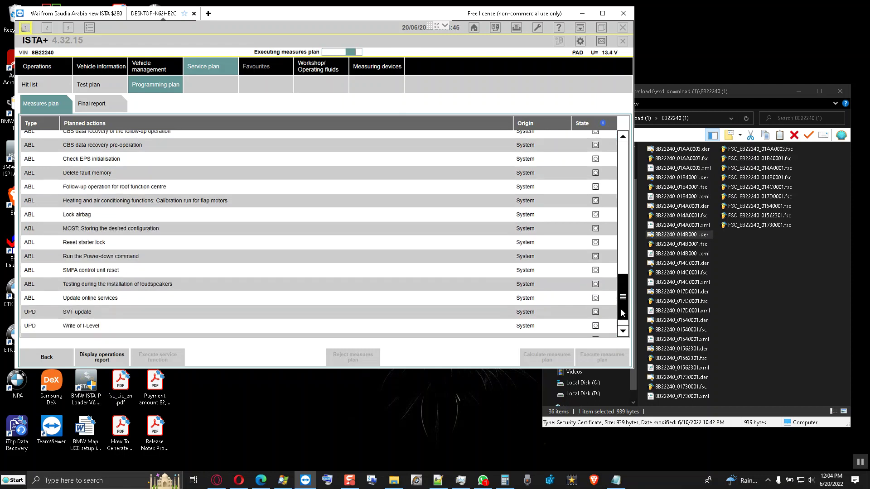
left_click(624, 161)
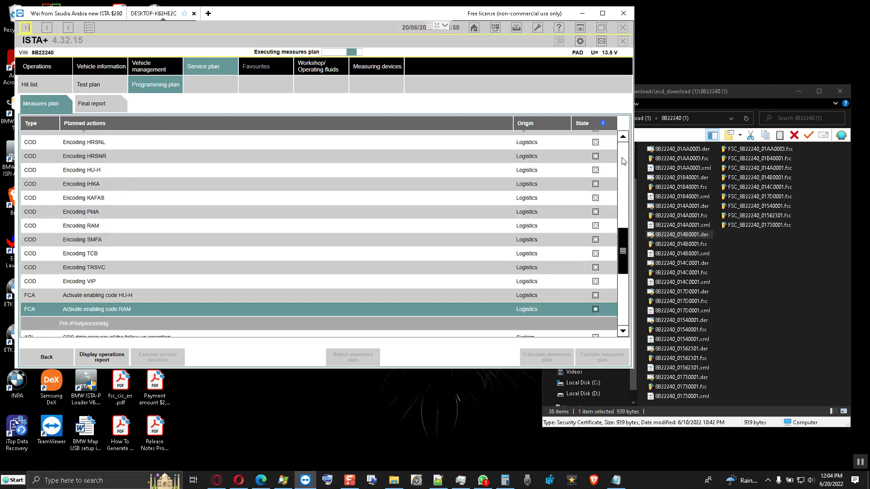
left_click(624, 161)
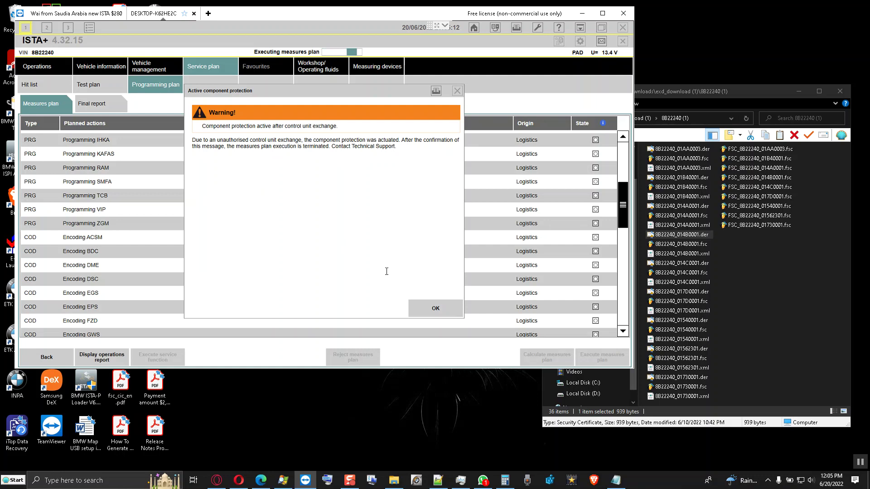
Step: Dismiss the component protection warning and the failure notice, then recalculate the measures plan
left_click(431, 309)
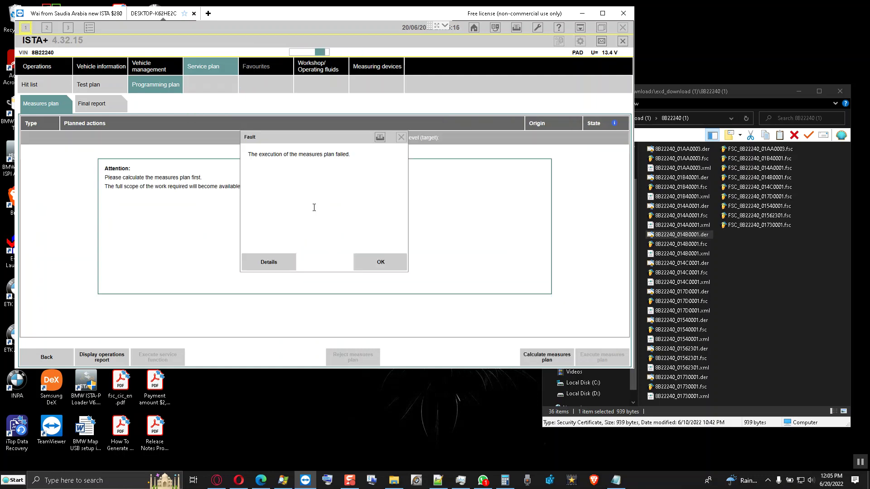
left_click(377, 260)
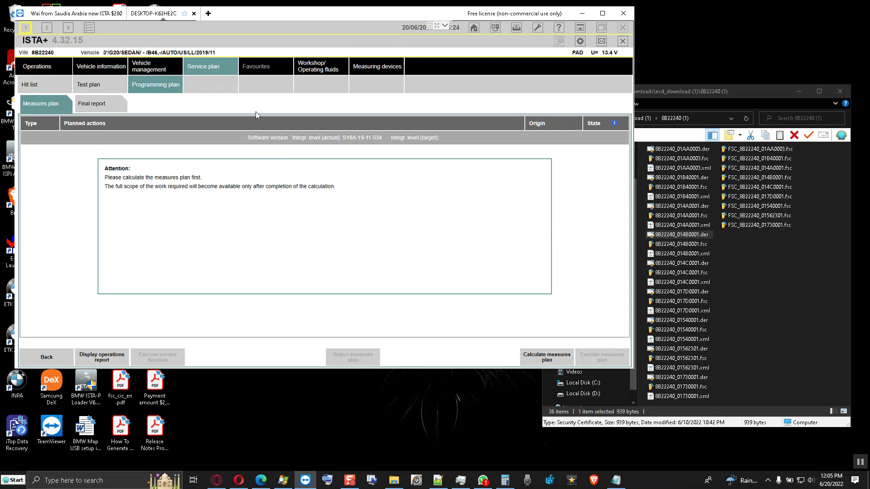
left_click(548, 359)
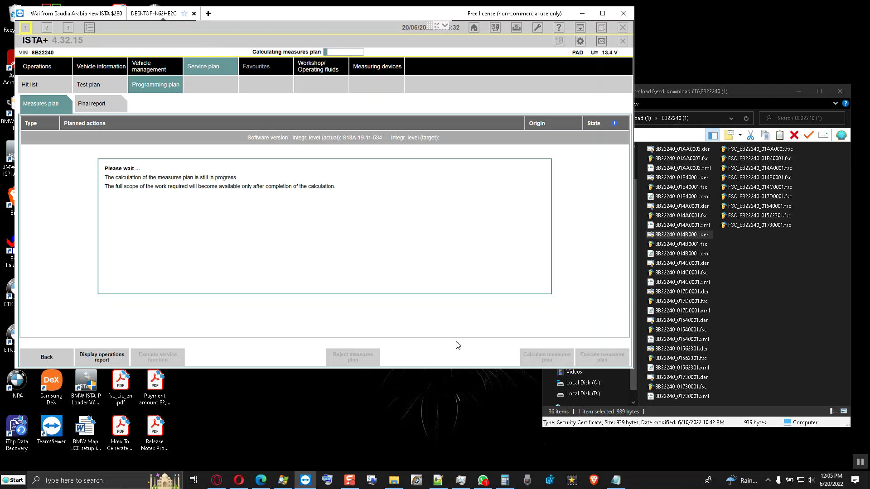
Step: Check the 8B22240_01AA0003 .der, .fsc and .xml files in the downloaded folder, then return to ISTA+
left_click(798, 298)
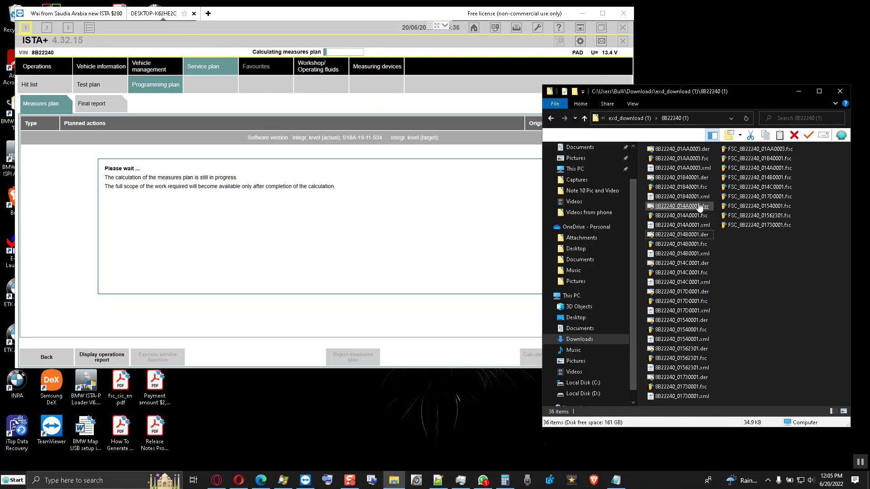
left_click(680, 152)
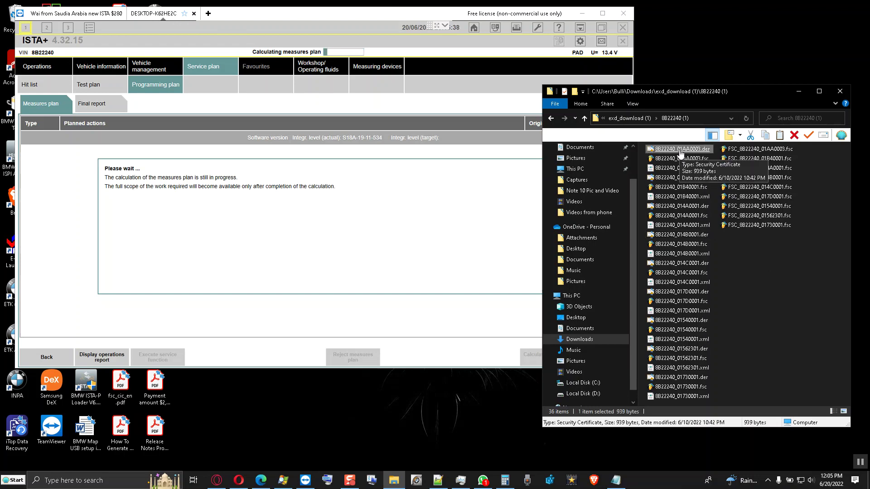
left_click(682, 158)
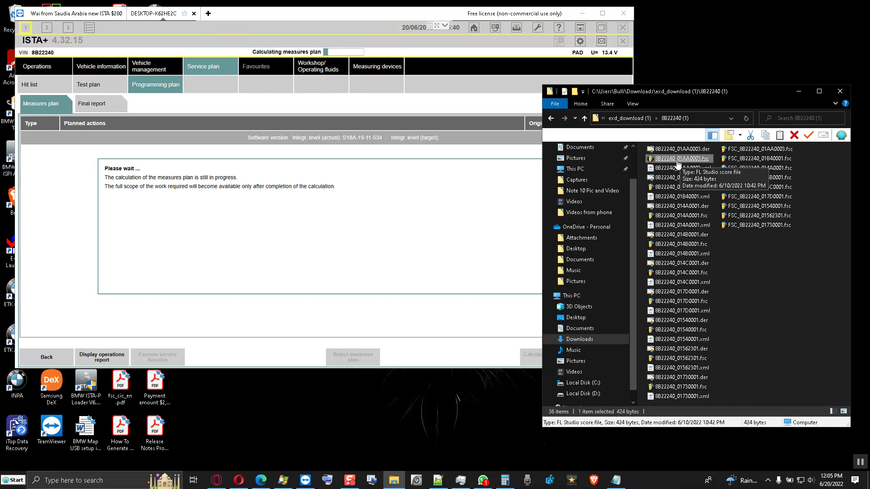
left_click(691, 168)
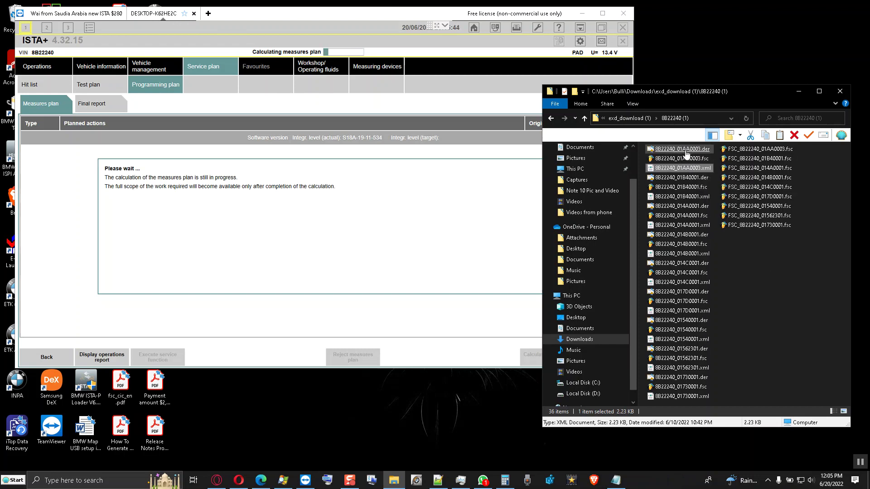
left_click(695, 162)
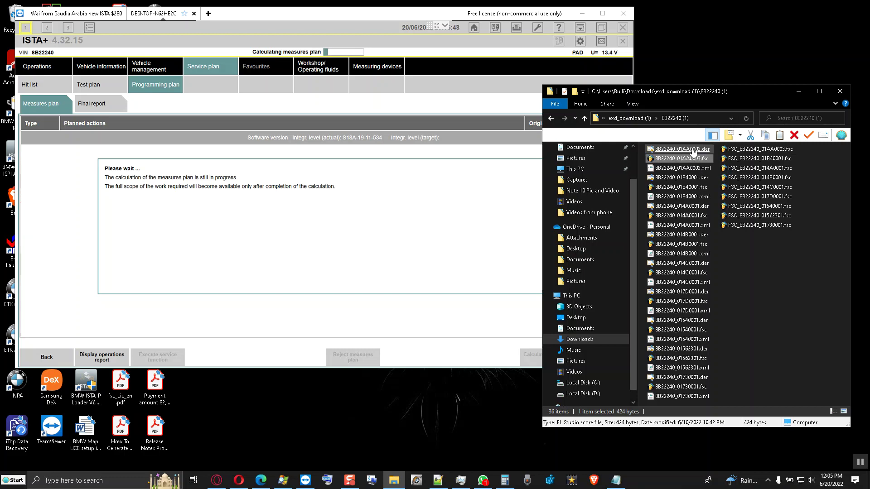
left_click(693, 169)
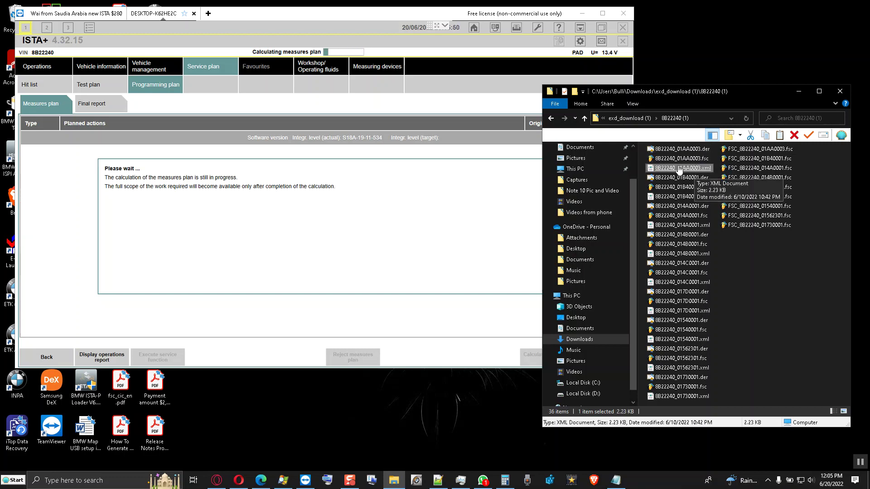
left_click(117, 68)
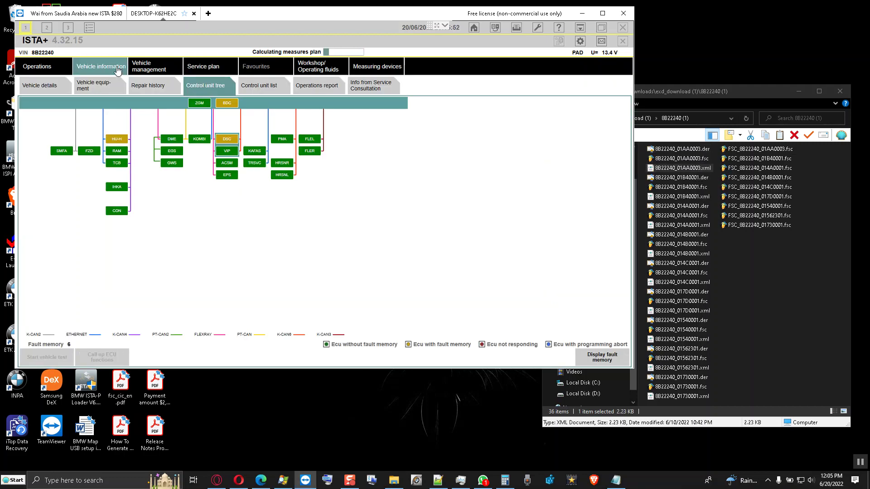
Step: Browse the equipment list, software update and modification pages while the measures plan calculates
left_click(99, 87)
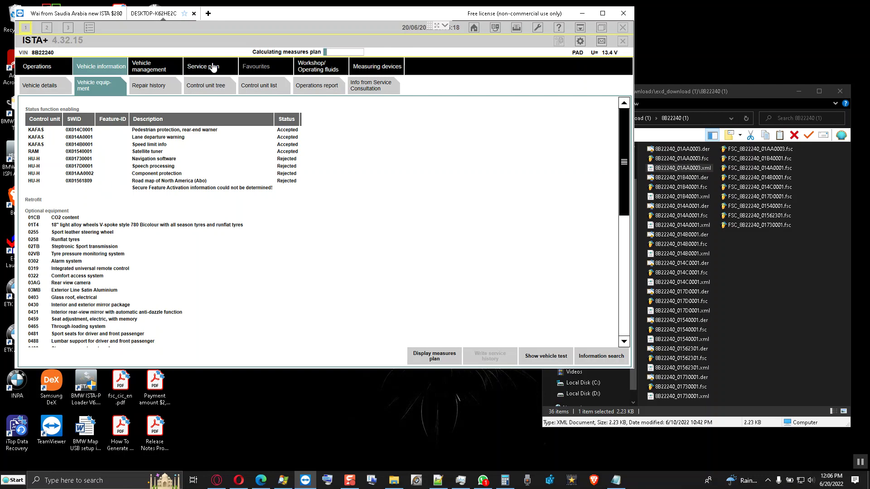
left_click(212, 86)
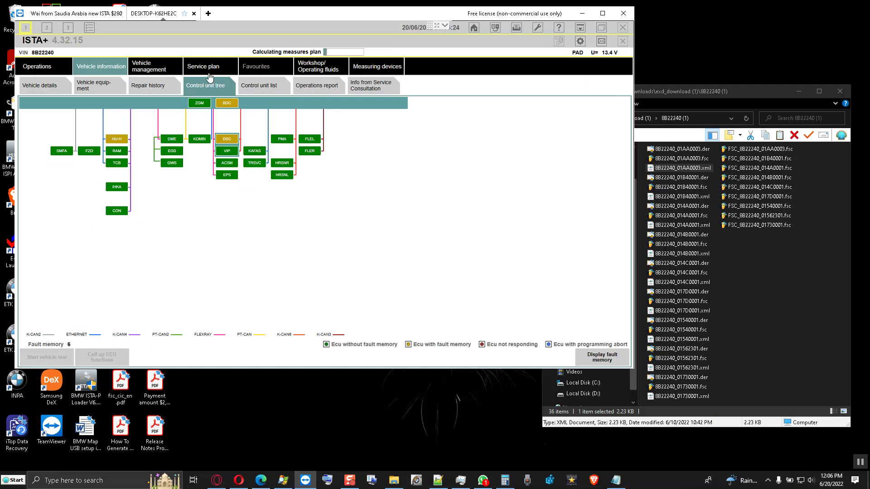
left_click(206, 67)
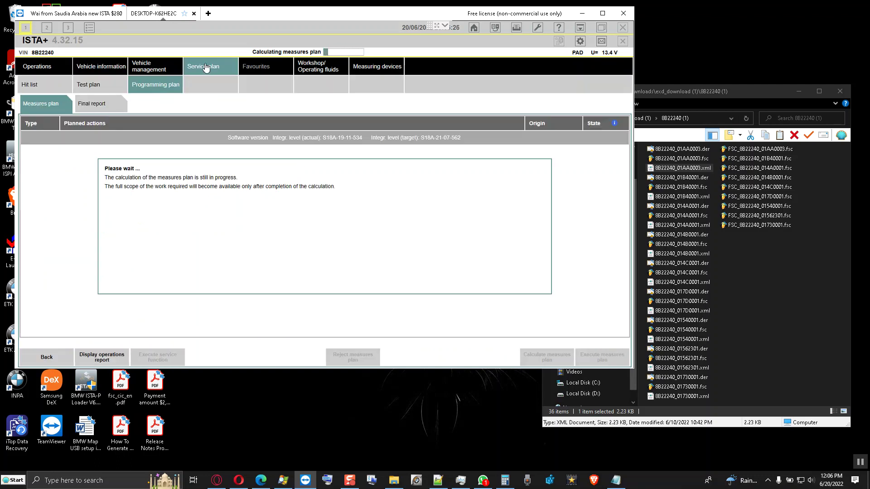
left_click(107, 68)
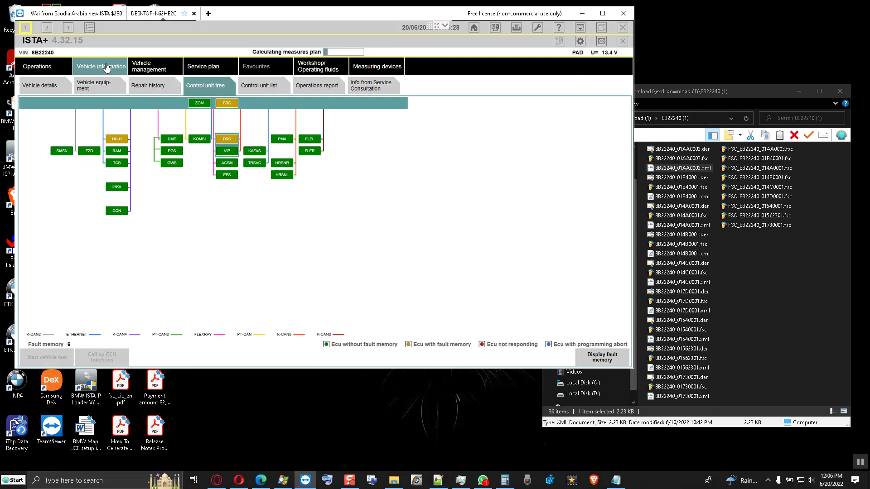
left_click(152, 68)
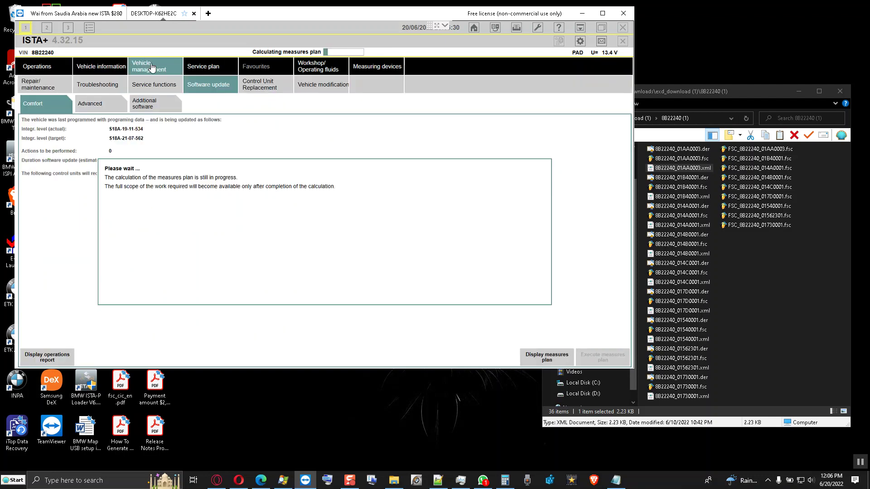
left_click(320, 86)
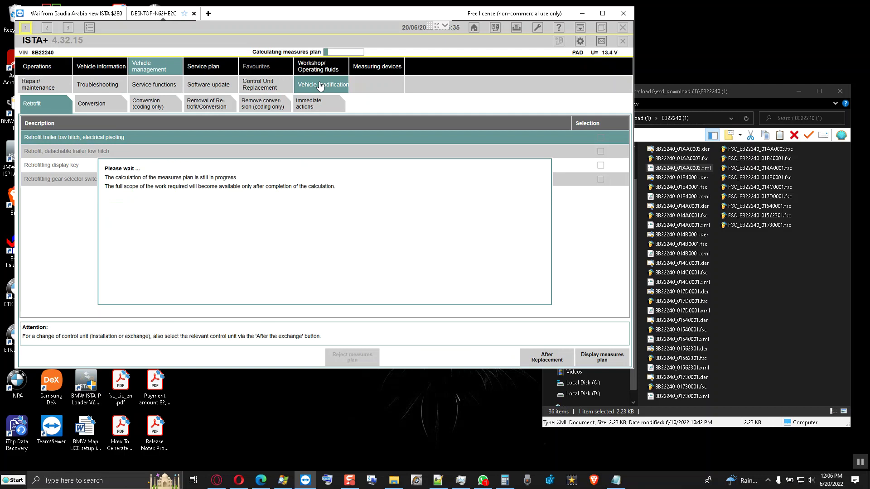
left_click(219, 70)
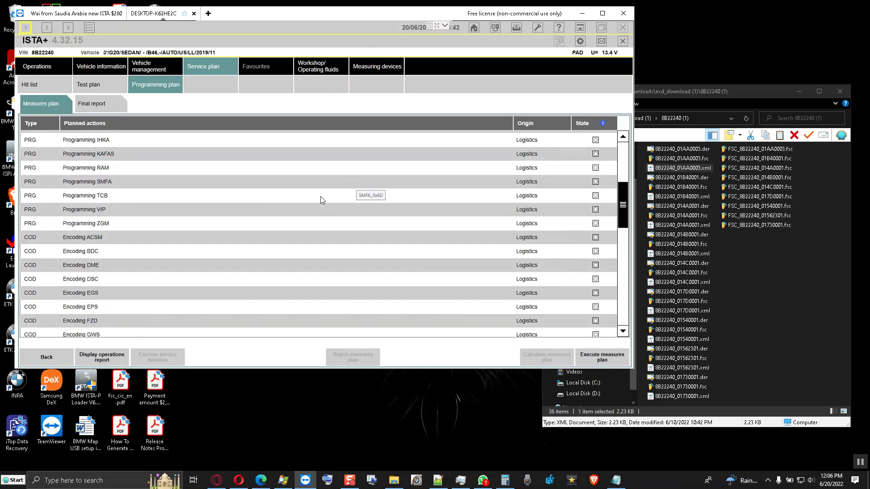
scroll(312, 200, "down", 4)
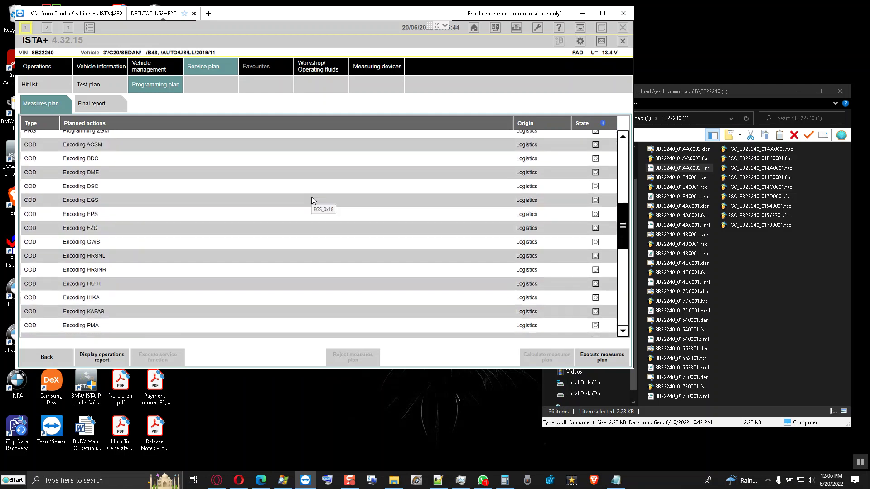
scroll(312, 199, "down", 2)
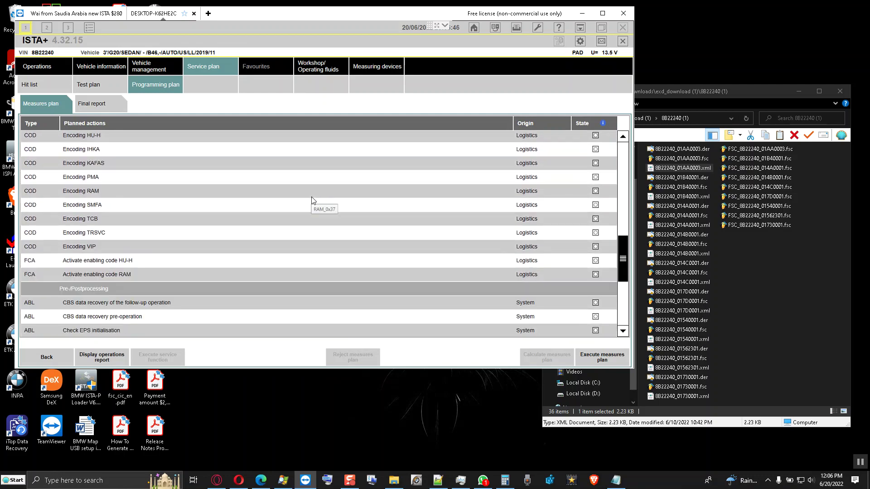
scroll(312, 199, "down", 3)
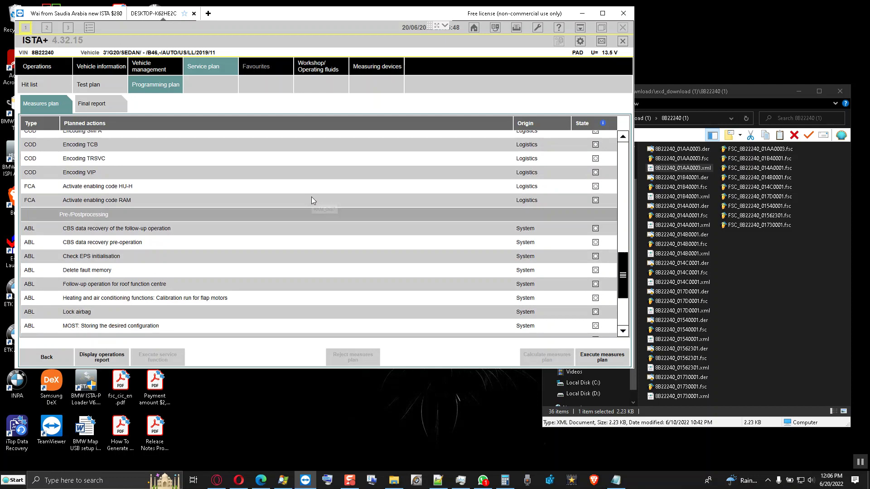
scroll(312, 200, "down", 3)
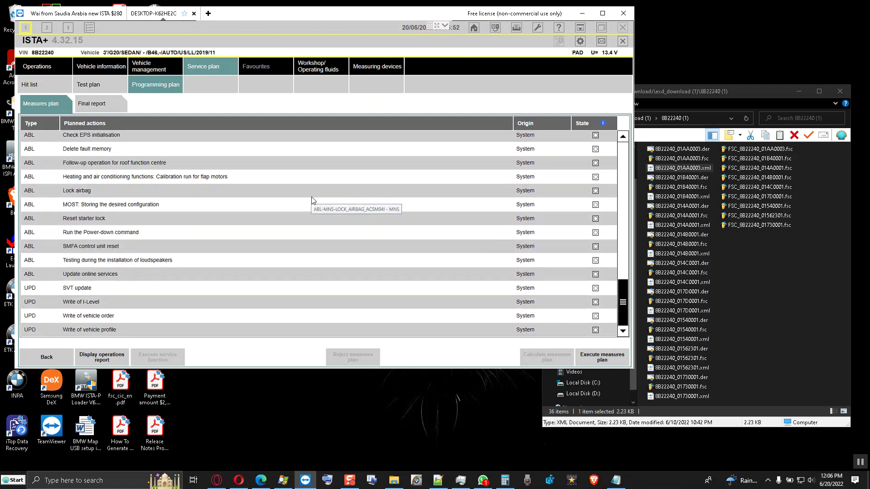
scroll(311, 200, "up", 4)
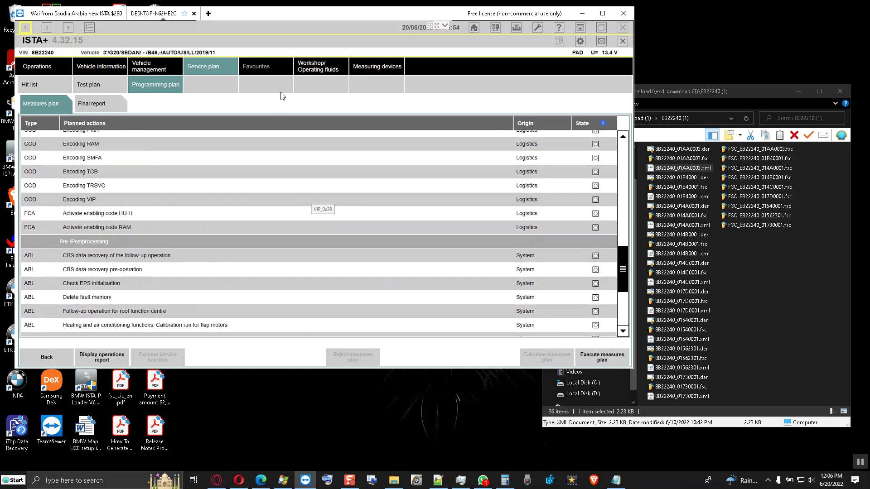
Step: Select head unit component protection initialisation from the immediate actions list
left_click(154, 67)
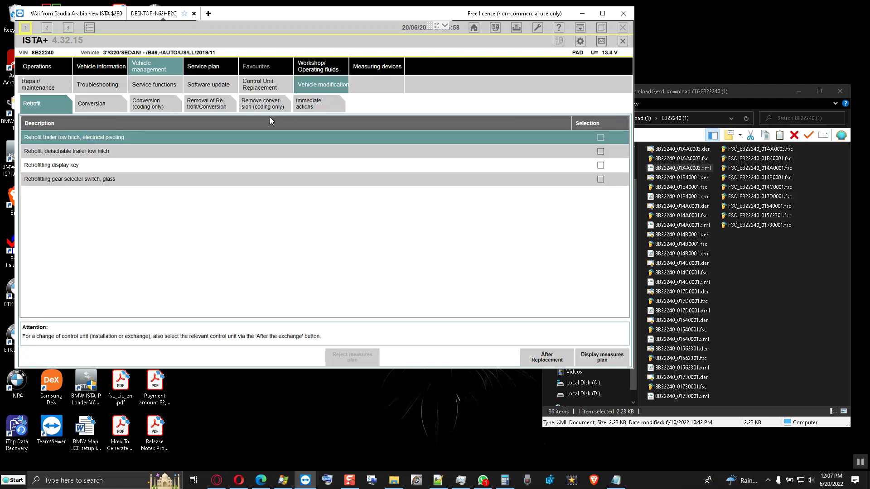
left_click(314, 105)
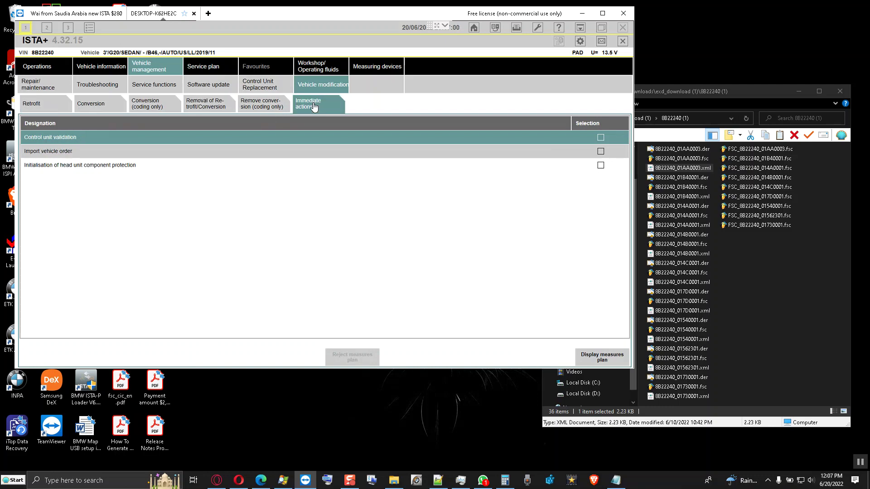
left_click(126, 167)
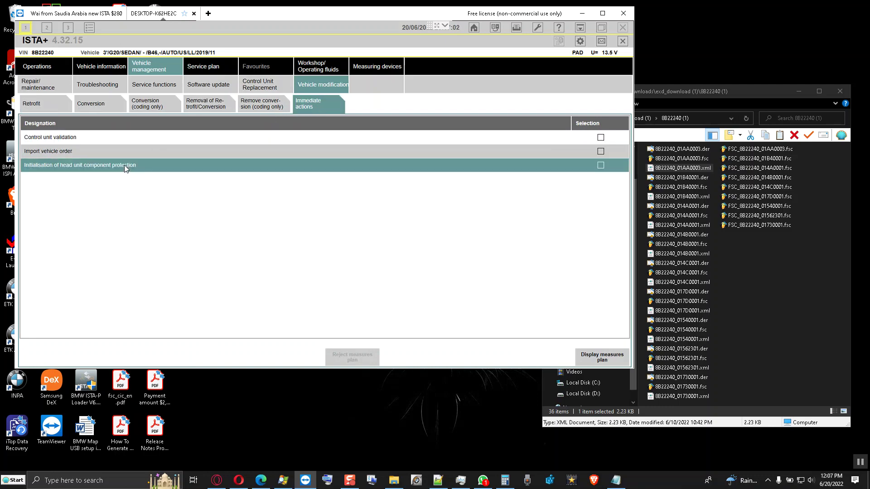
left_click(600, 166)
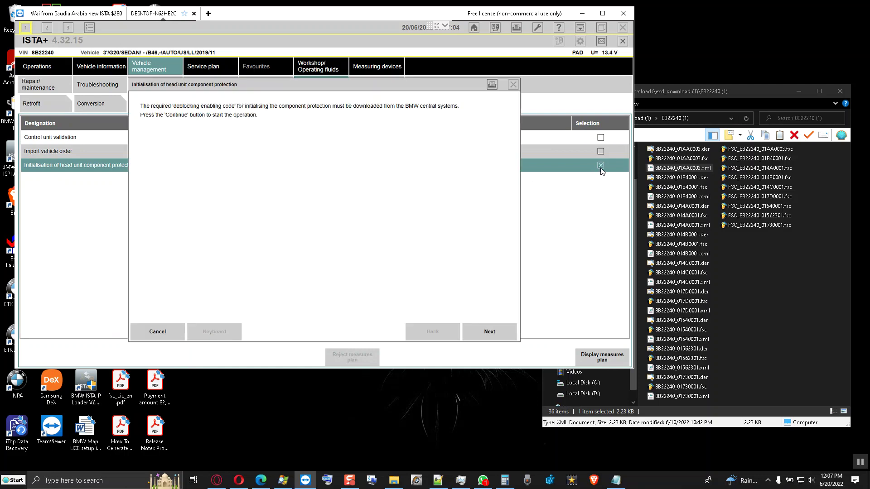
left_click(490, 333)
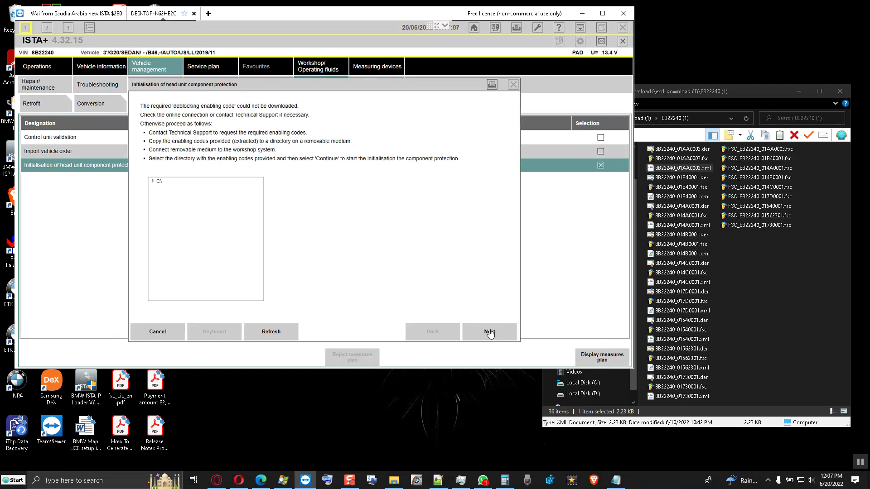
Step: Choose the Desktop's 8B22240 (1) folder as the enabling-code source
left_click(153, 182)
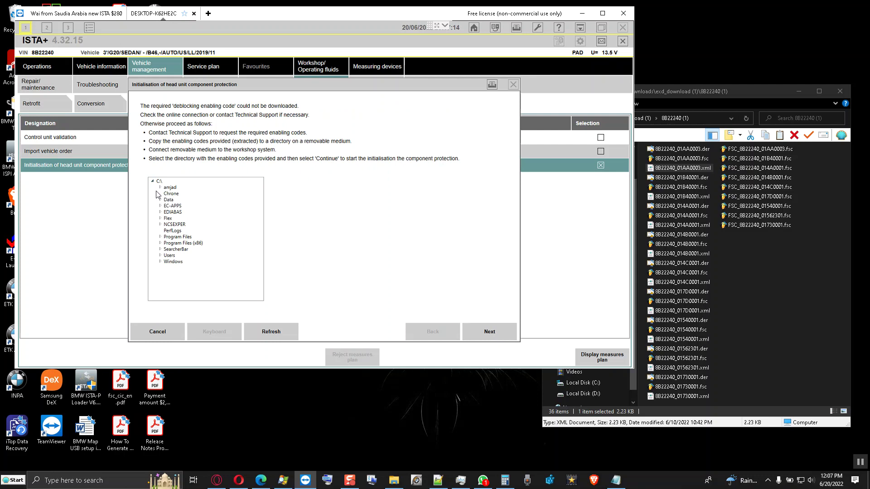
left_click(161, 256)
left_click(168, 262)
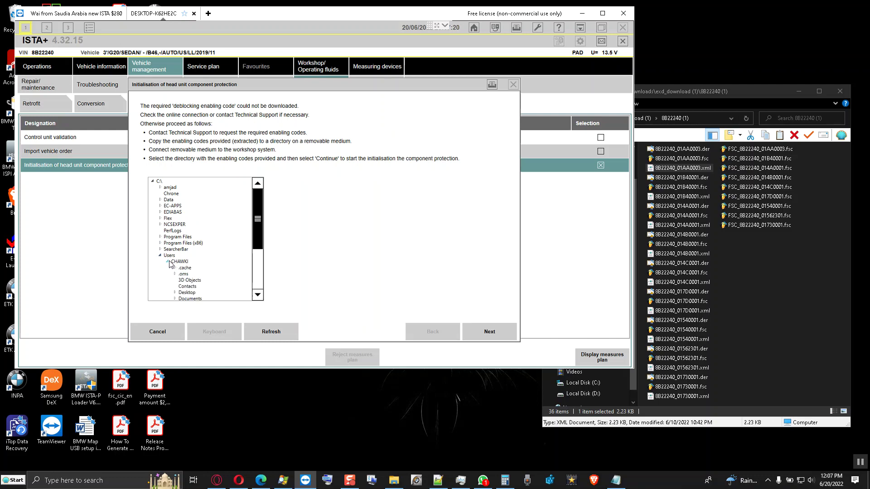
scroll(170, 264, "down", 1)
left_click(175, 273)
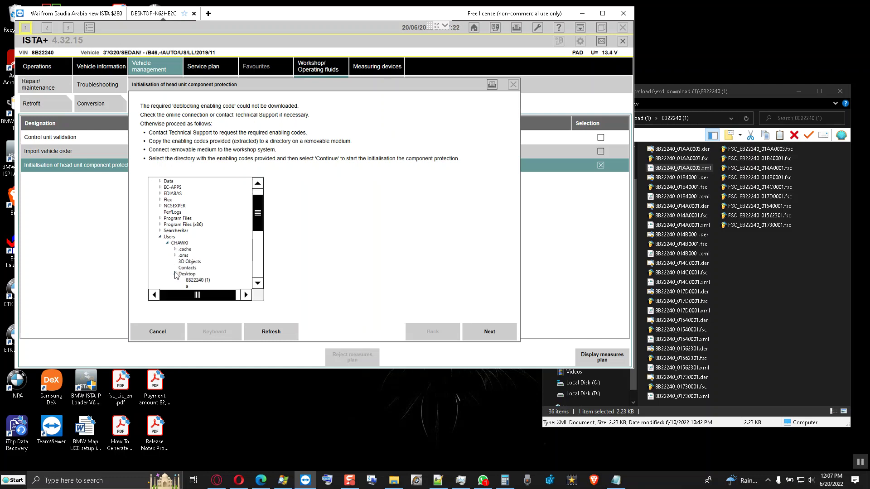
scroll(171, 259, "down", 1)
left_click(196, 262)
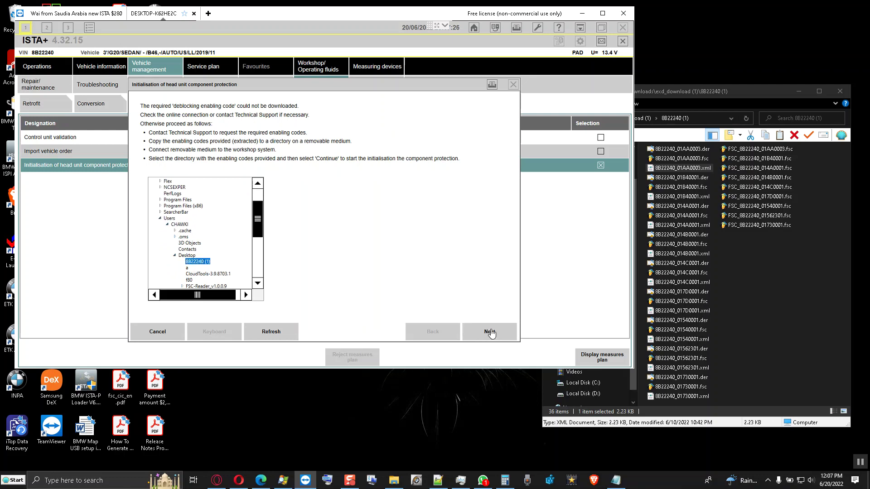
left_click(489, 333)
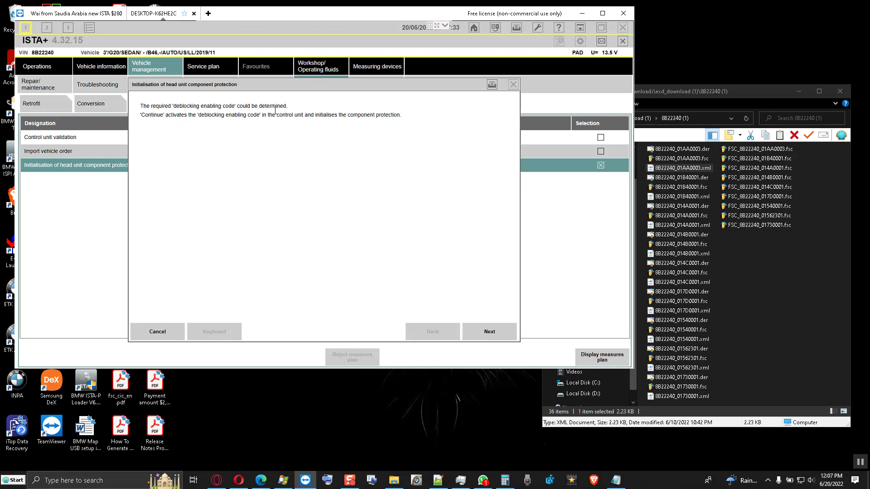
Step: Activate the head unit's deblocking enabling code and move the local file window aside
left_click(491, 331)
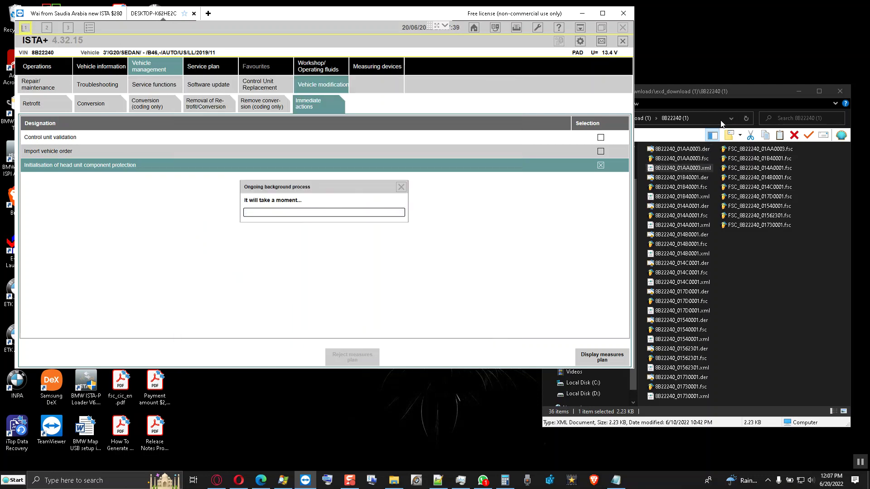
left_click(796, 90)
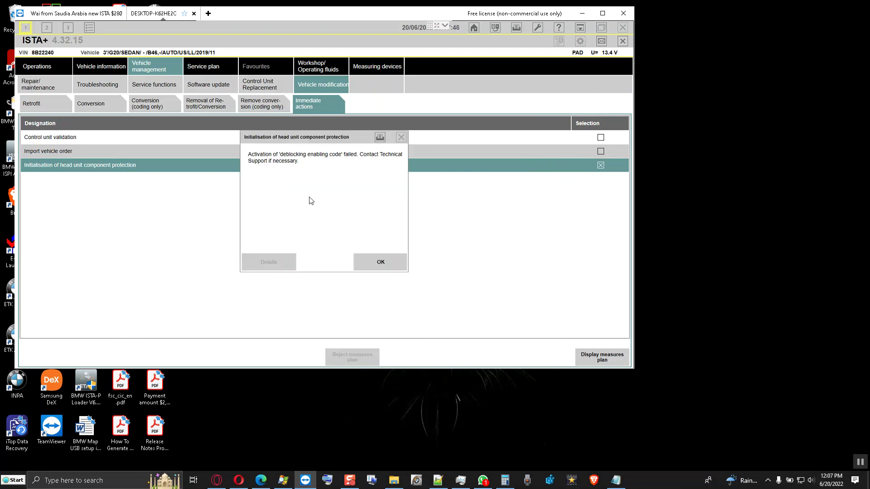
Step: Acknowledge the activation failure and re-select the Desktop's 8B22240 (1) folder for the codes
left_click(379, 262)
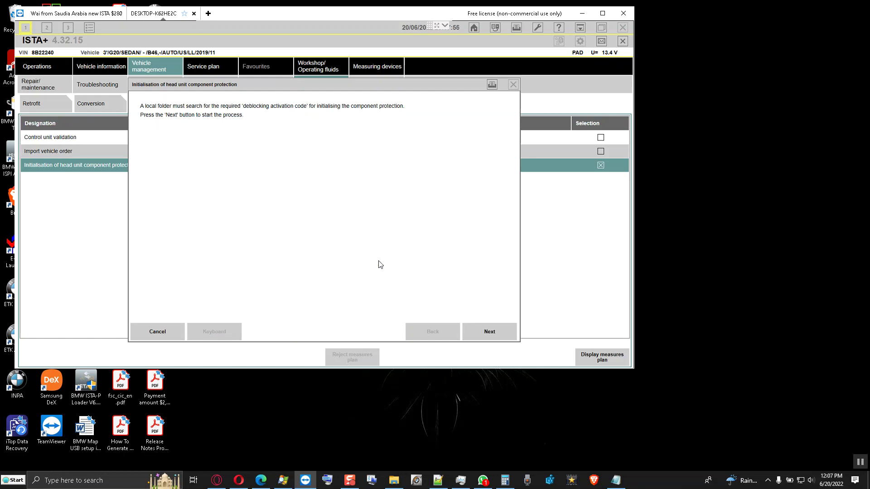
left_click(488, 332)
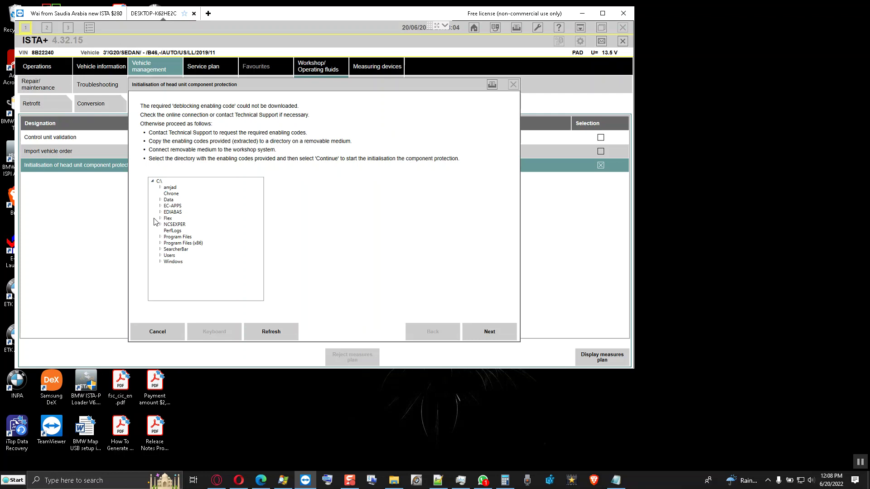
left_click(160, 256)
left_click(167, 262)
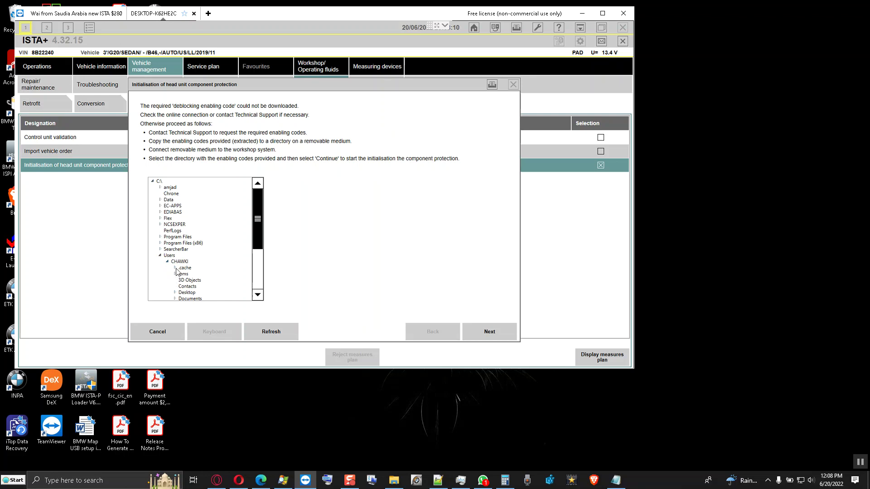
scroll(178, 270, "down", 1)
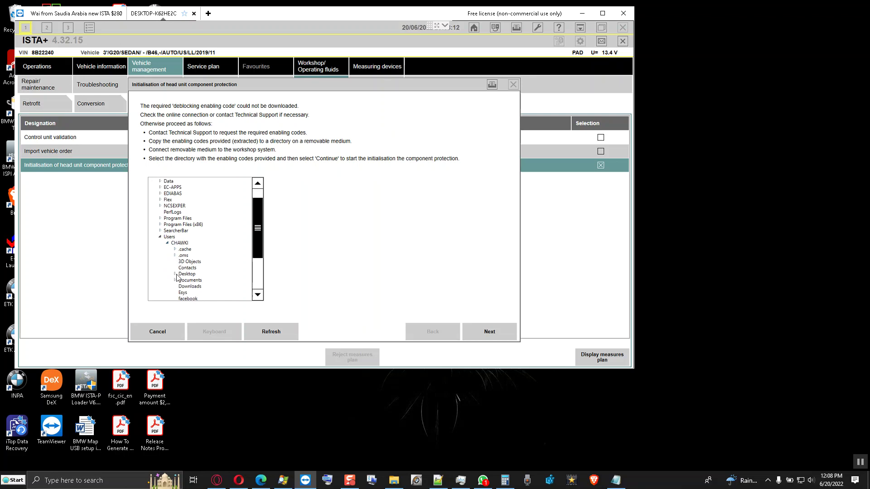
scroll(182, 257, "down", 1)
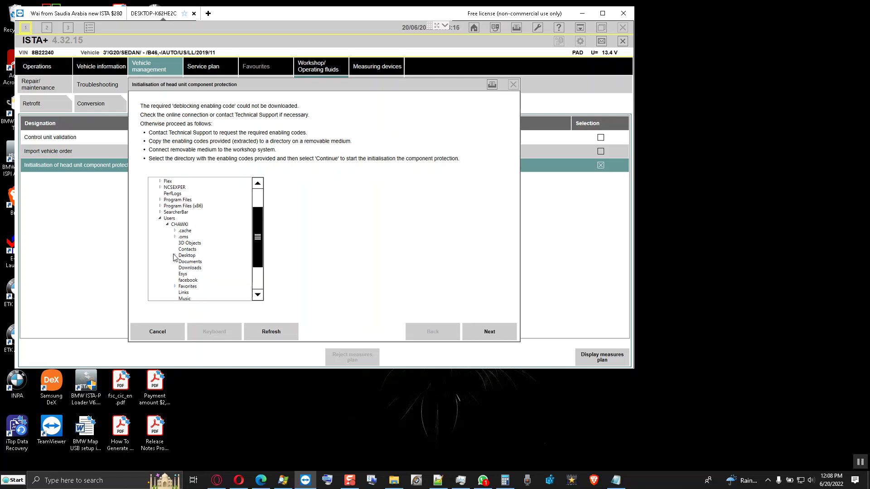
left_click(175, 256)
left_click(195, 262)
left_click(488, 333)
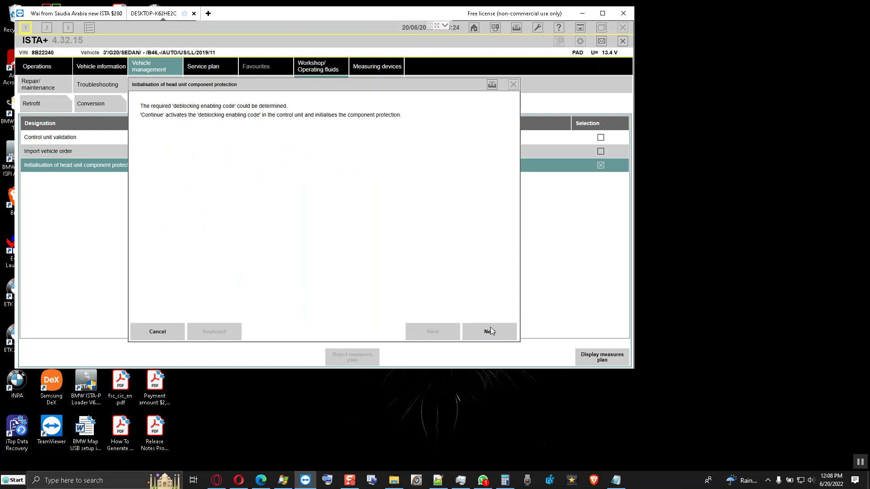
Step: Retry the enabling-code activation, then recalculate the measures plan from Control Unit Replacement
left_click(488, 332)
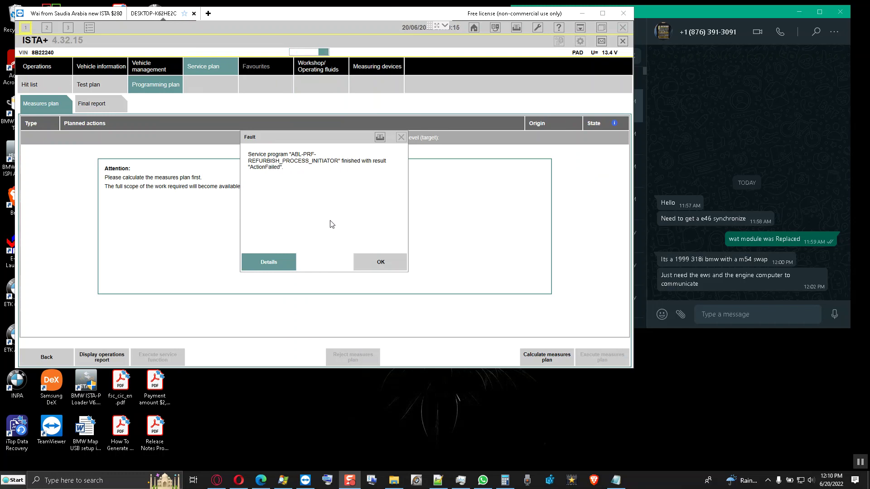
left_click(381, 263)
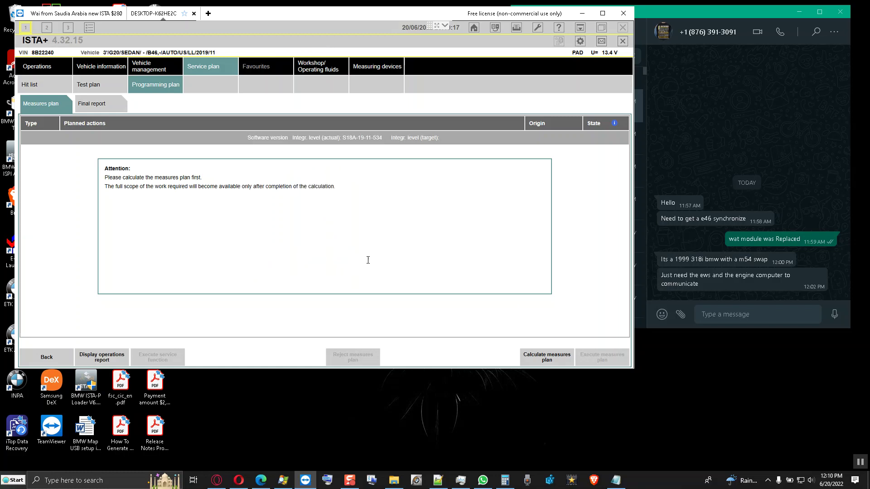
left_click(150, 68)
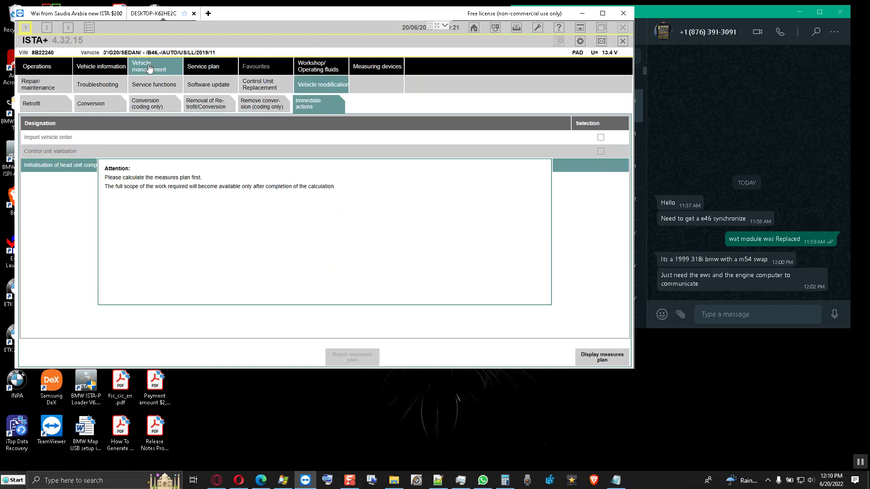
left_click(269, 85)
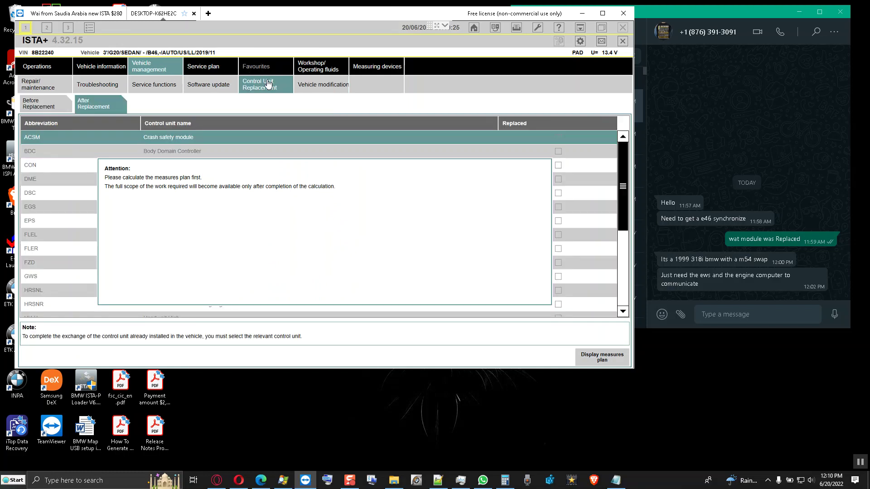
left_click(602, 361)
left_click(540, 354)
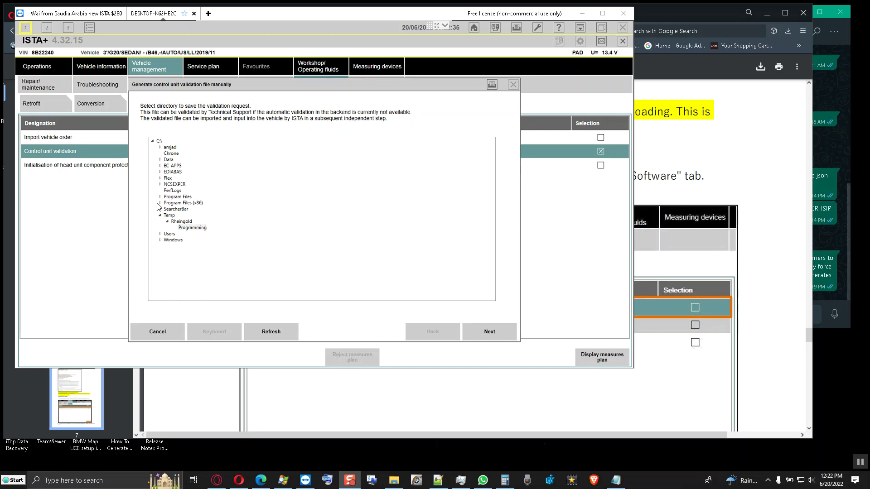
Step: Save the validation request file to the user's Desktop folder
left_click(160, 235)
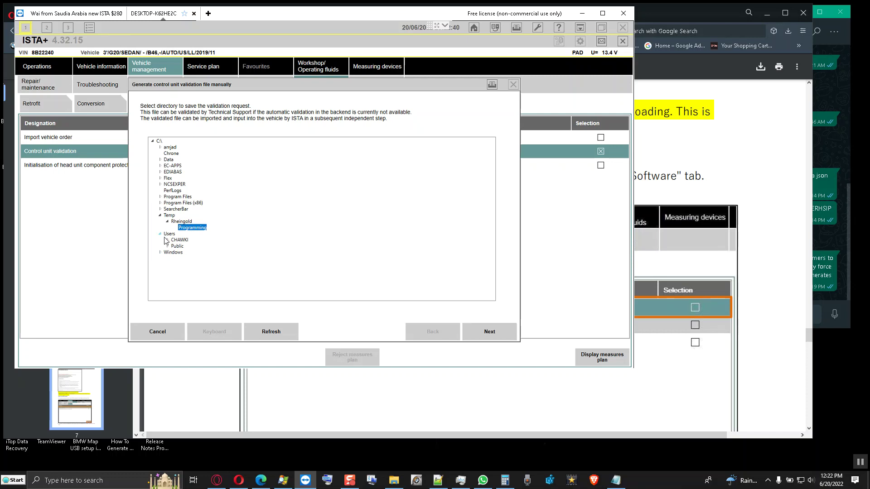
left_click(167, 241)
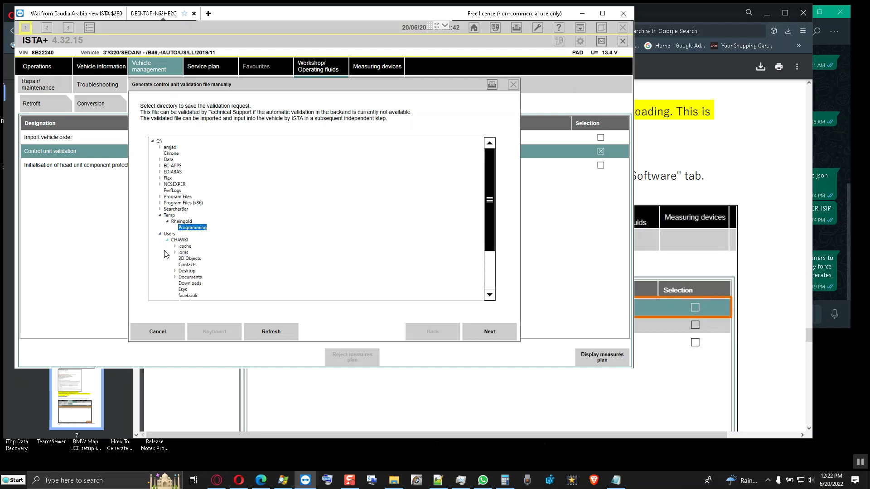
left_click(185, 271)
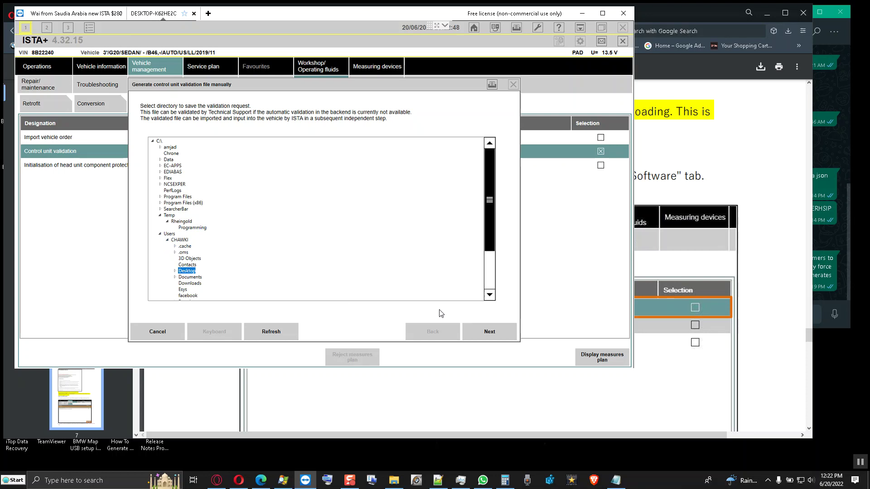
left_click(487, 332)
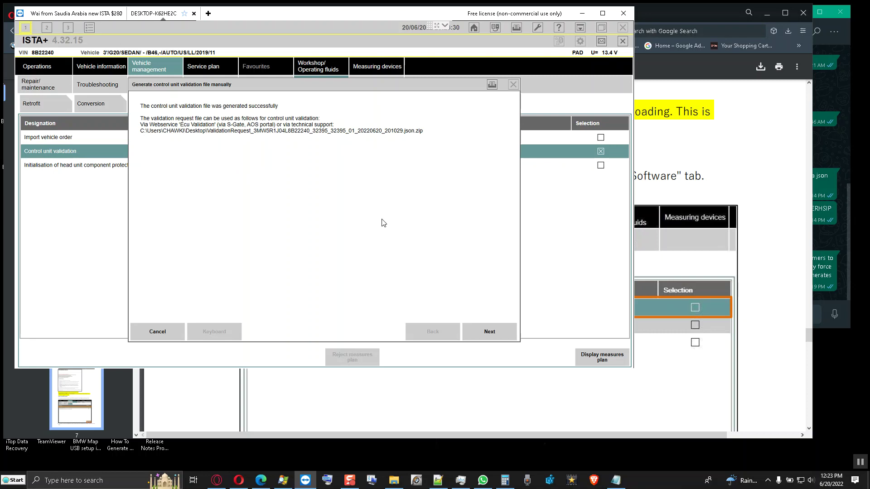
Step: Copy the ValidationRequest zip from the remote Desktop folder
key("super")
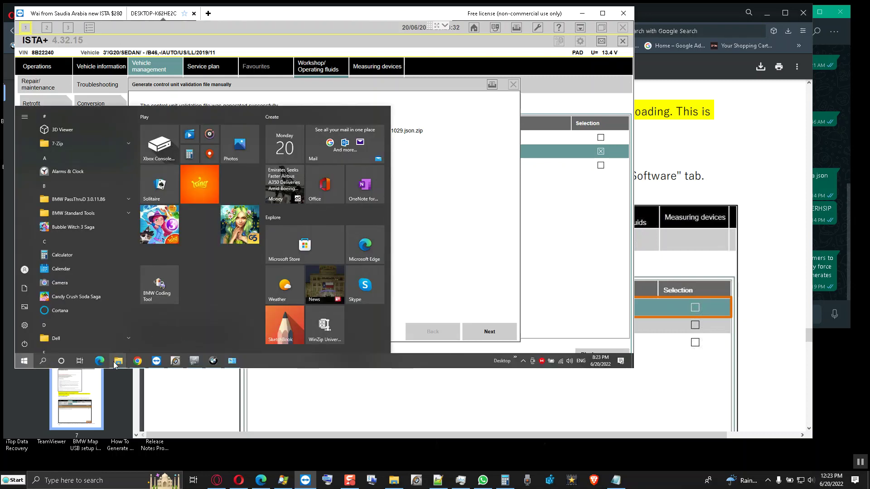
mouse_move(115, 365)
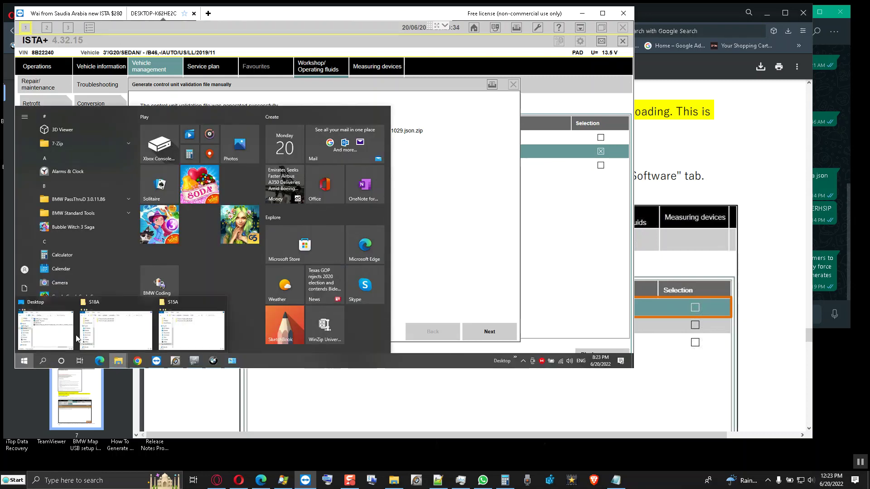
left_click(193, 317)
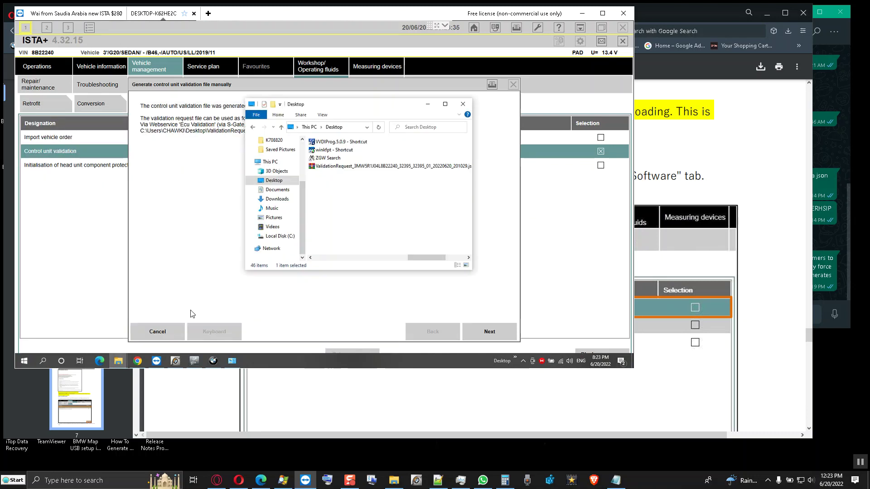
left_click(383, 167)
right_click(384, 169)
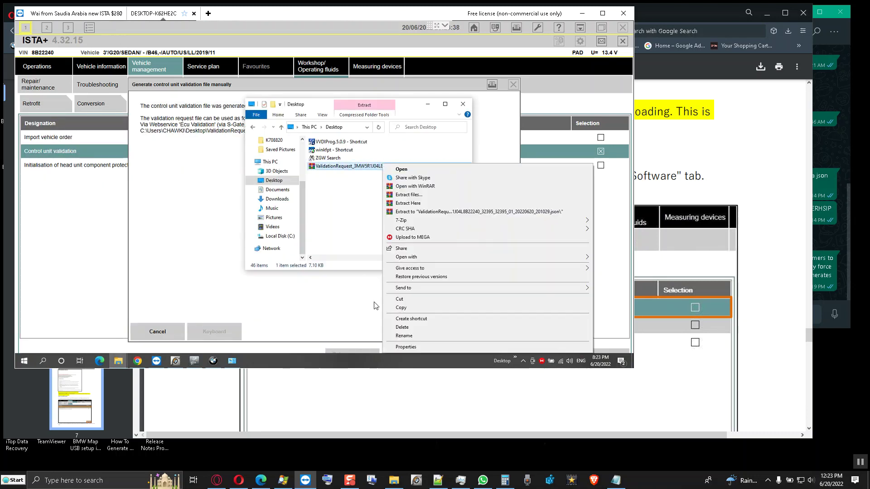
left_click(402, 307)
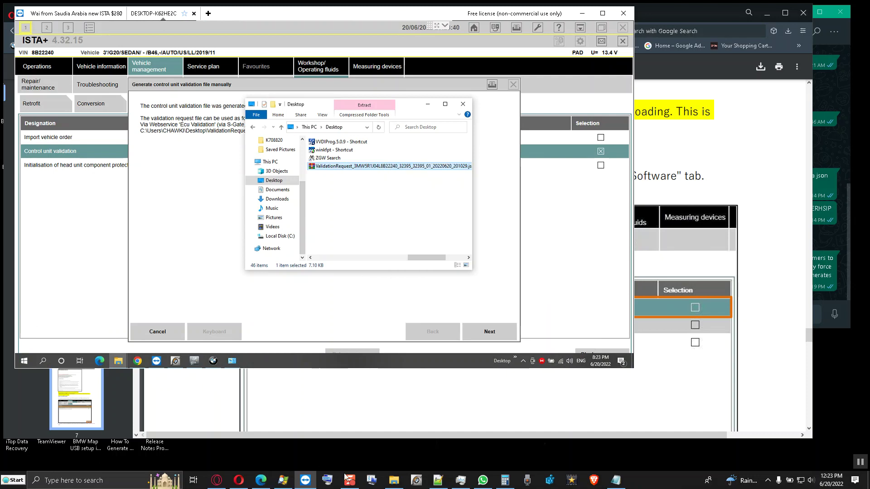
Step: Paste the ValidationRequest zip into the local 8B22240 (1) folder
left_click(393, 480)
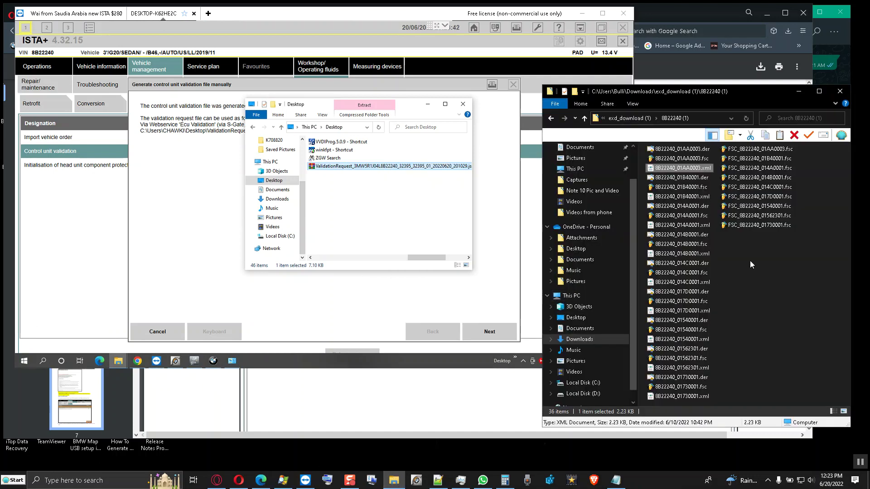
left_click(774, 252)
left_click(780, 136)
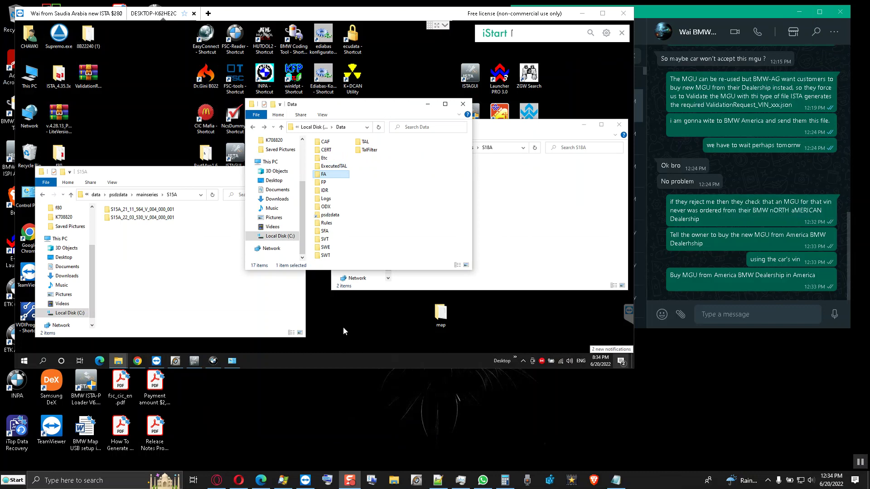
Step: Minimise ISTA+ and open the remote Desktop folder, briefly checking 8B22240 (1)
left_click(197, 367)
left_click(195, 362)
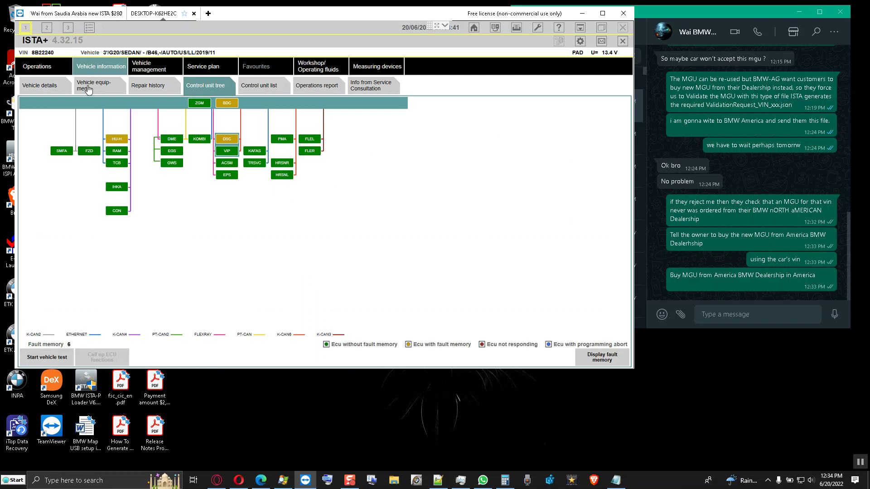
left_click(580, 29)
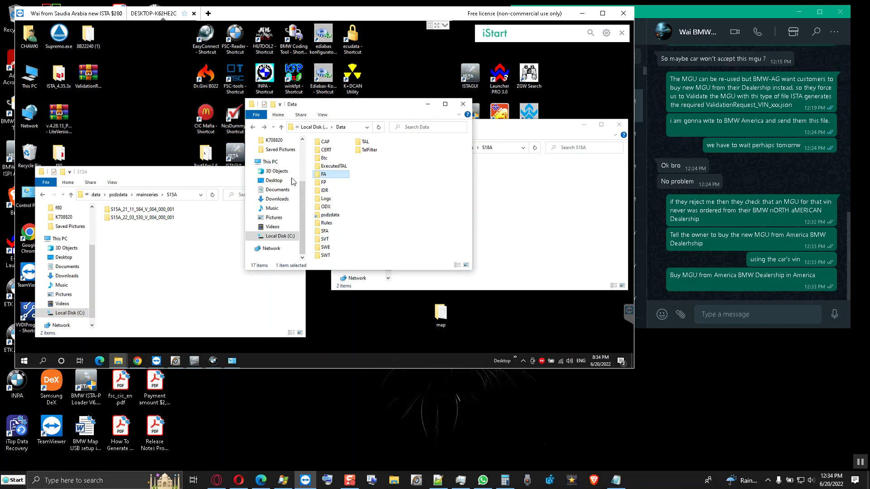
left_click(273, 180)
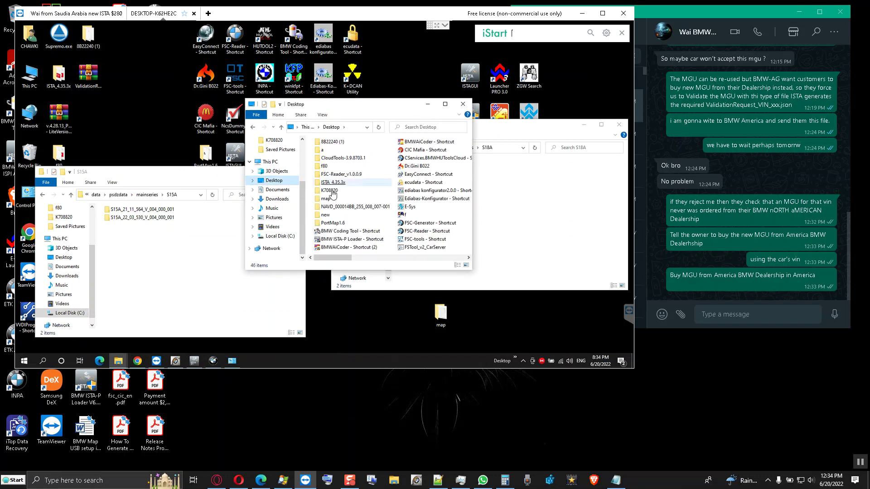
double_click(336, 142)
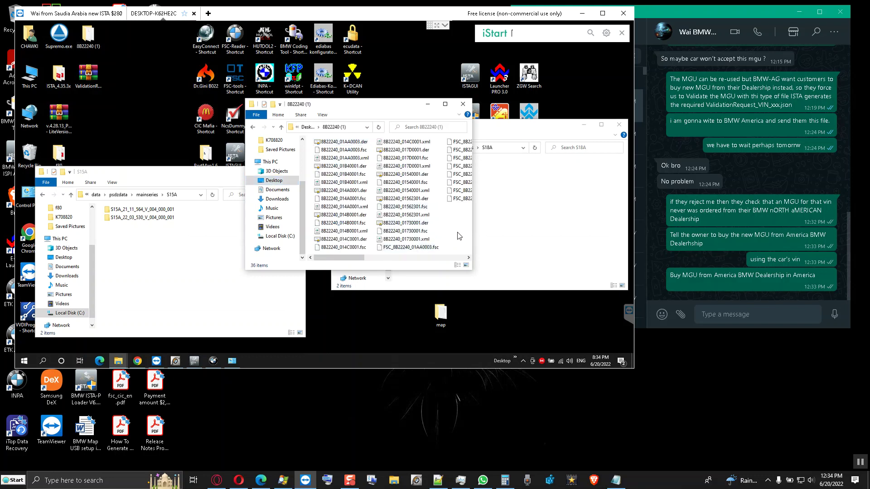
key("alt+Left")
Step: Locate and select the ValidationRequest zip on the Desktop, then return to ISTA+
left_click(424, 222)
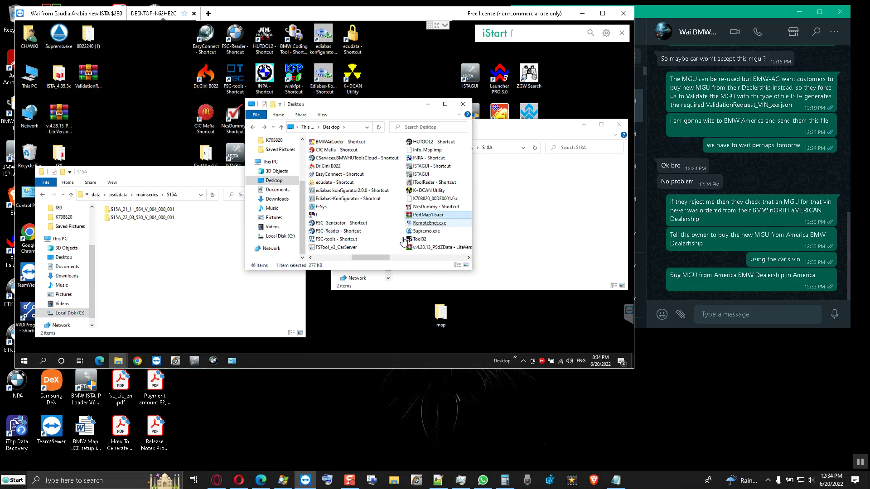
key("Right")
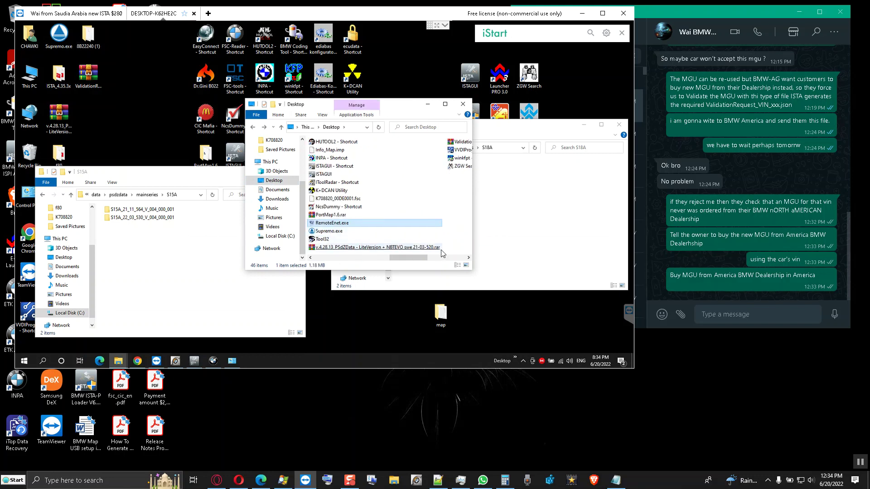
left_click(371, 258)
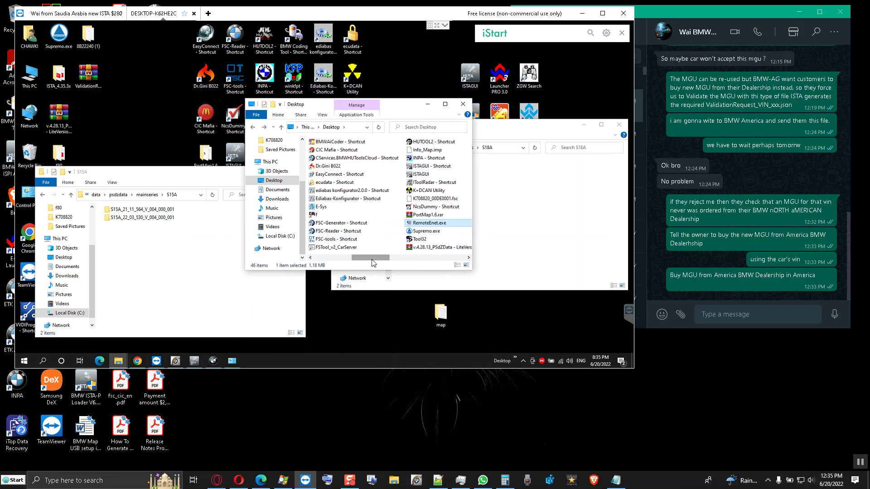
left_click(421, 258)
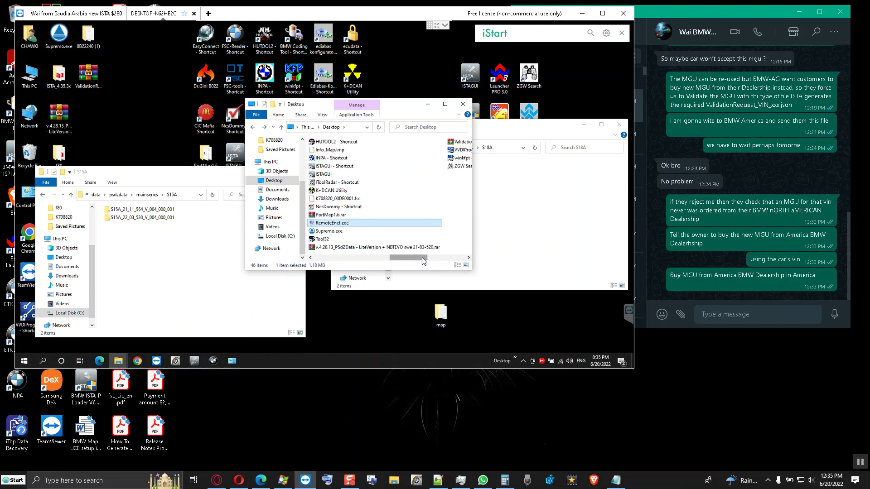
left_click(435, 259)
left_click(394, 143)
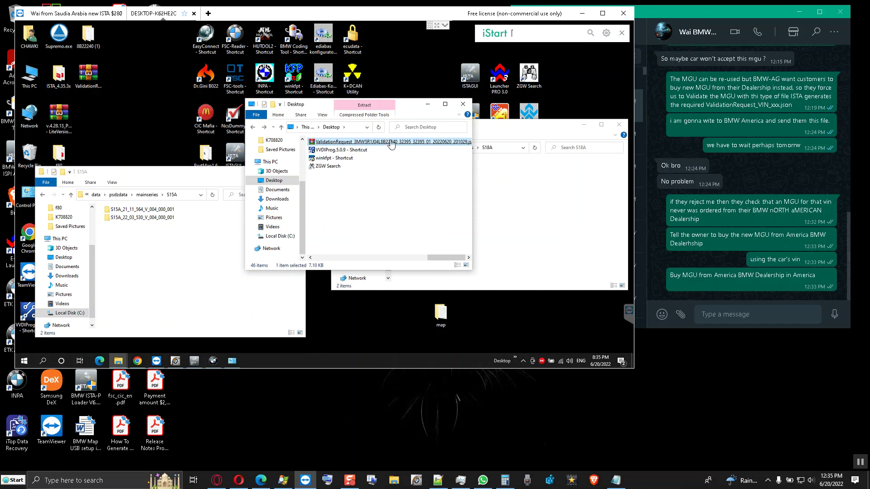
left_click(194, 361)
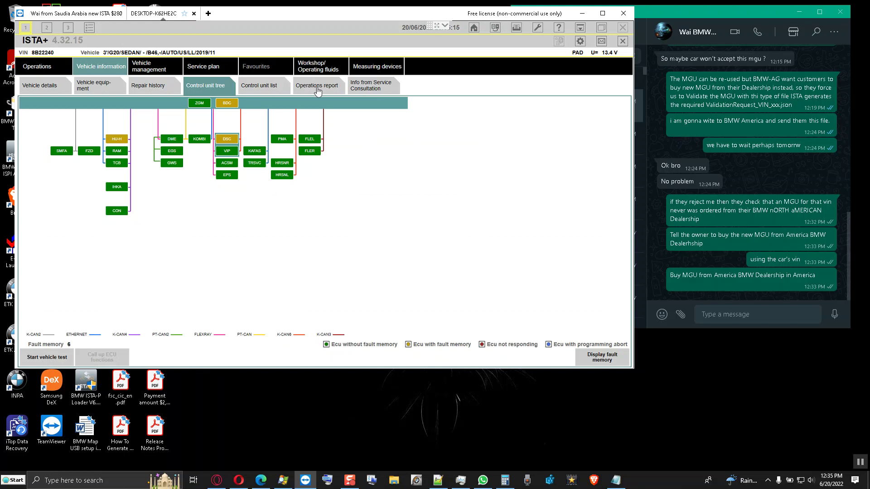
left_click(164, 68)
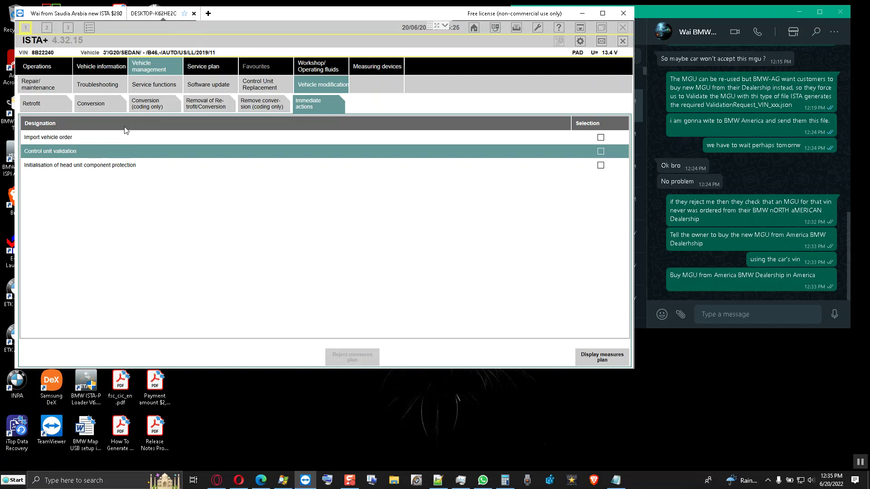
left_click(107, 70)
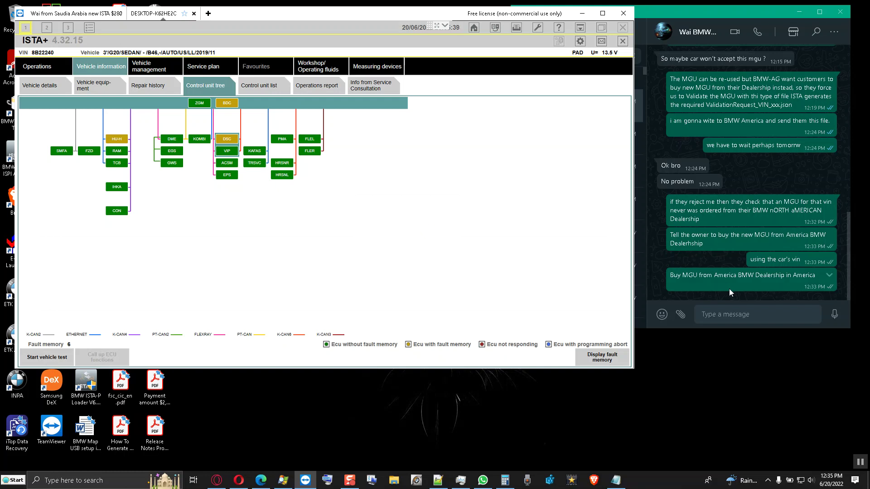
left_click(237, 482)
Step: Switch to the MC-10179748-9999.pdf bulletin tab in Opera
left_click(236, 481)
left_click(238, 483)
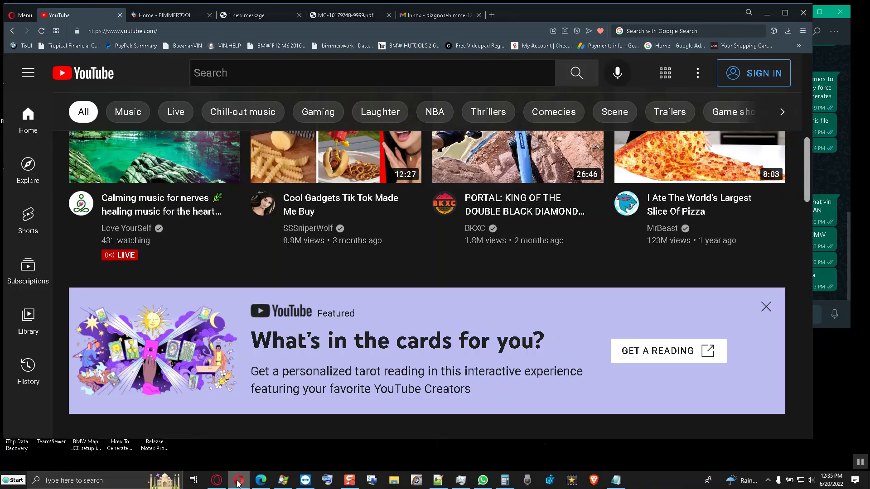
left_click(341, 15)
Step: Scroll back through the bulletin to page 3's section on protection against tampering
scroll(179, 218, "up", 1)
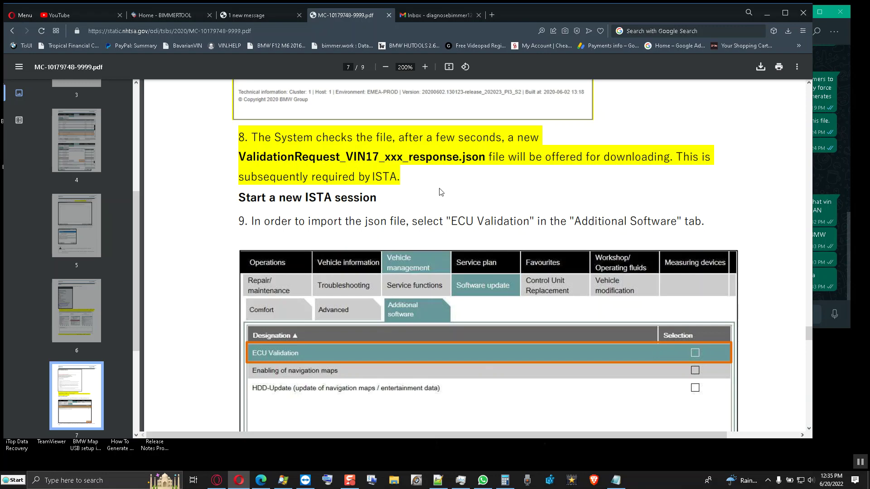
scroll(197, 182, "up", 10)
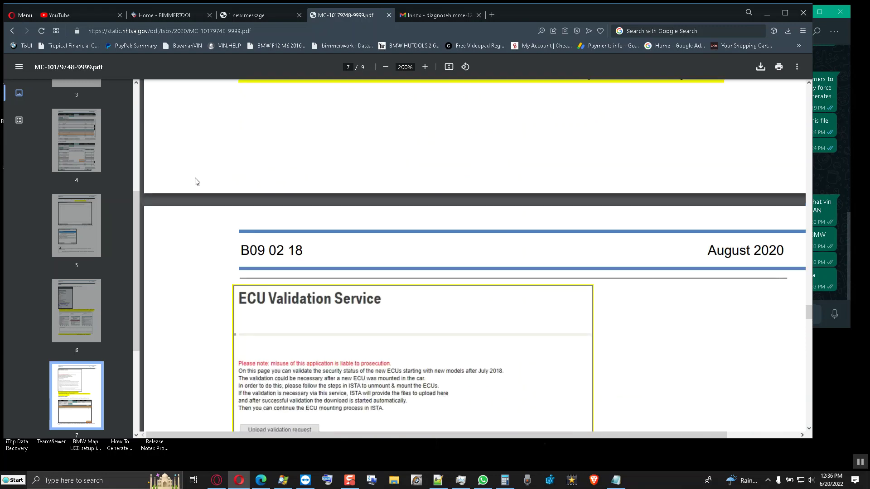
scroll(197, 182, "up", 20)
scroll(197, 182, "down", 3)
scroll(197, 181, "up", 15)
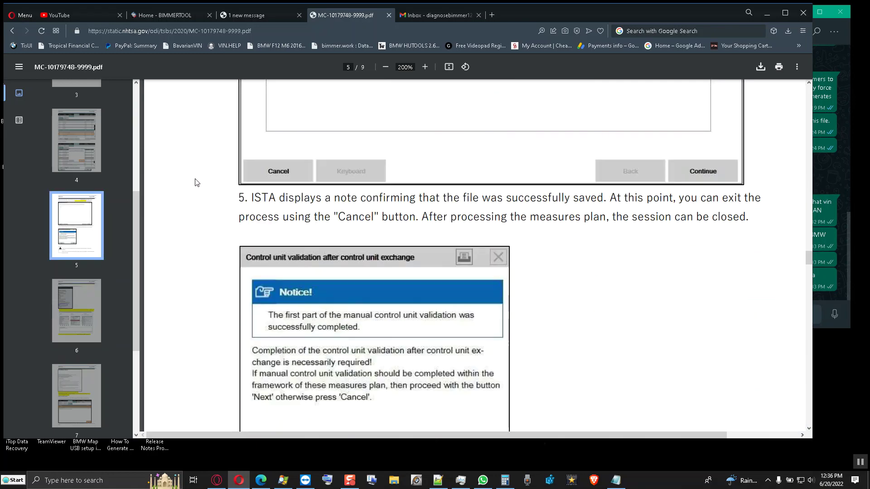
scroll(197, 182, "up", 3)
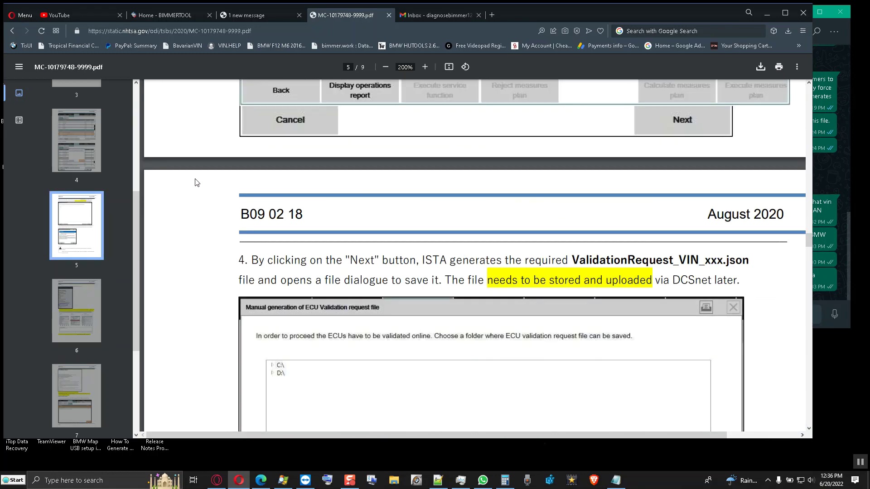
scroll(197, 182, "up", 13)
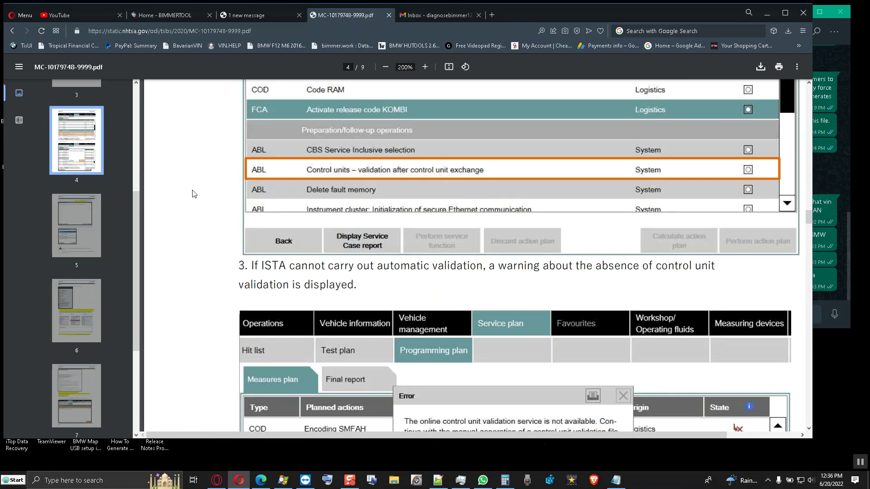
scroll(194, 194, "up", 15)
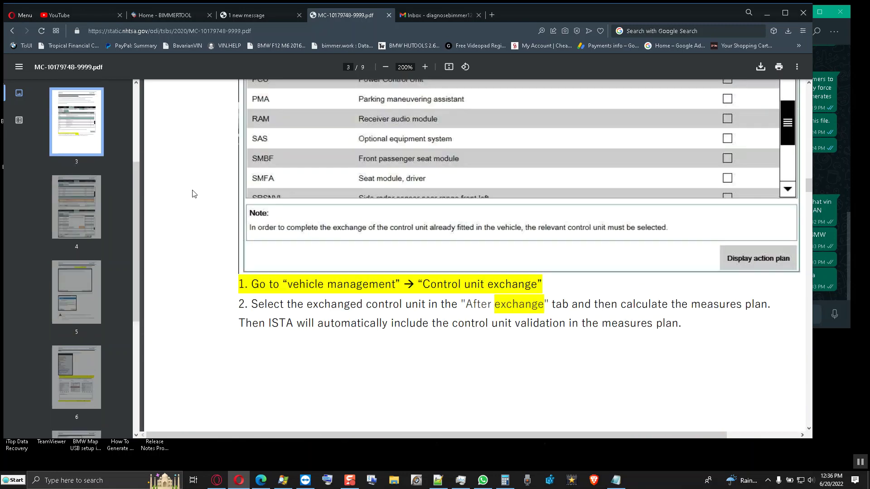
scroll(194, 194, "up", 10)
scroll(193, 194, "up", 3)
scroll(194, 194, "down", 2)
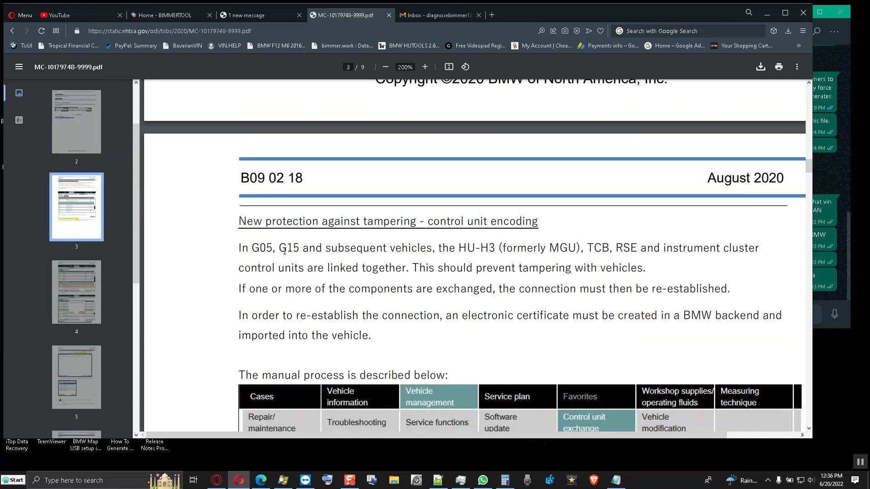
Step: Highlight the G05/G15 sentence, tampering-protection text, CORRECTION paragraph, and page 1's replaced-components sentence
left_click_drag(240, 247, 714, 250)
left_click_drag(593, 233, 367, 338)
scroll(228, 248, "down", 1)
scroll(229, 247, "down", 6)
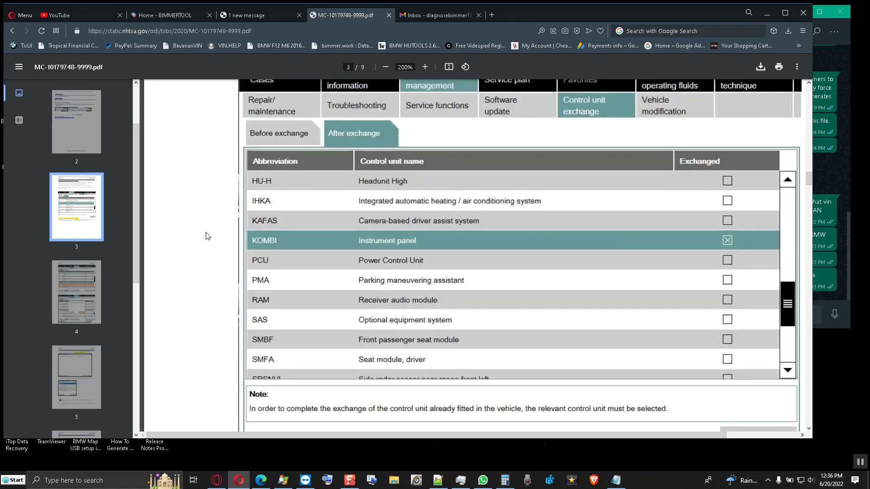
scroll(207, 235, "up", 15)
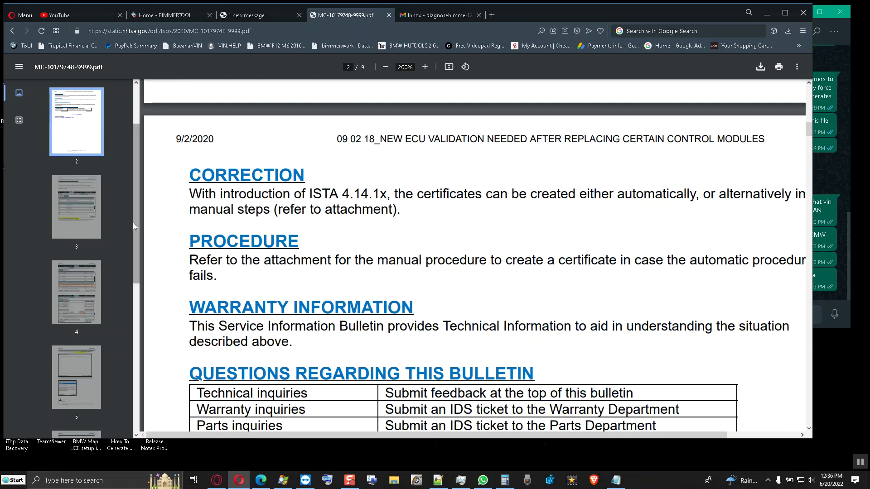
left_click_drag(184, 179, 395, 211)
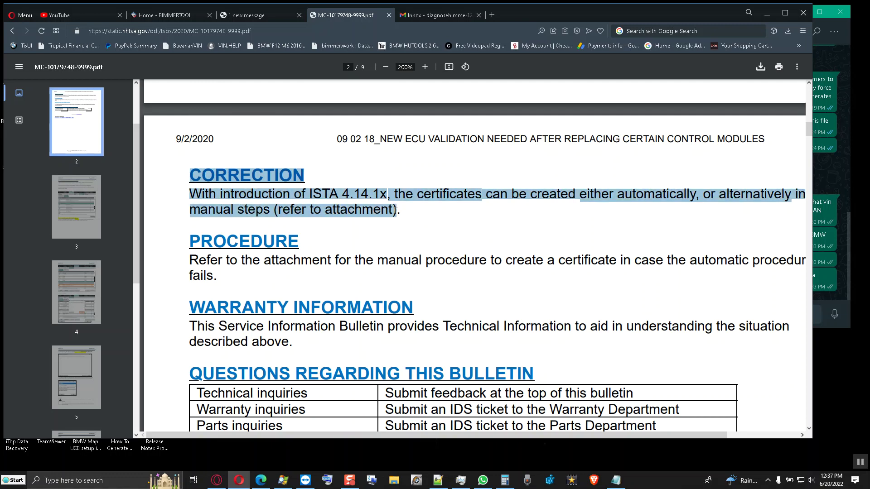
scroll(384, 210, "up", 9)
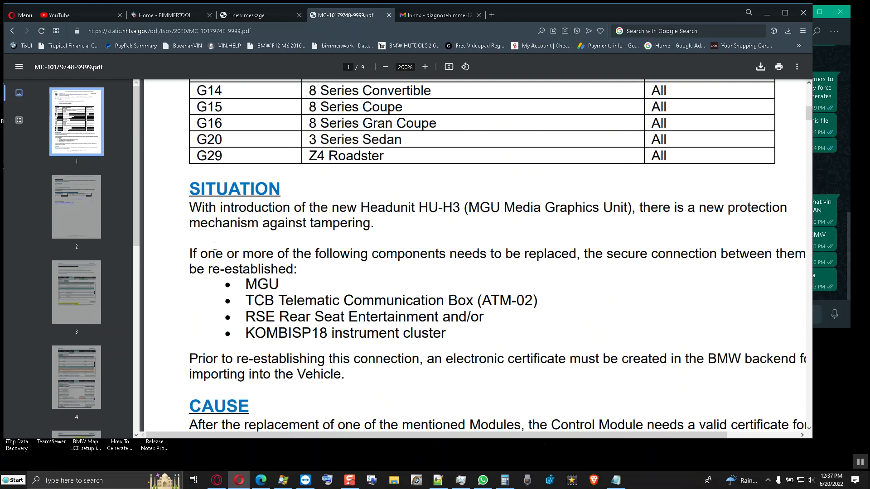
left_click_drag(186, 252, 274, 279)
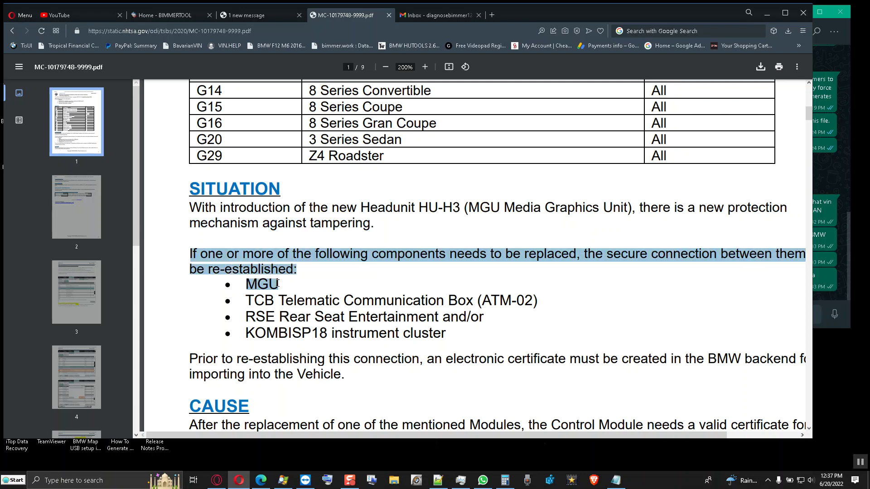